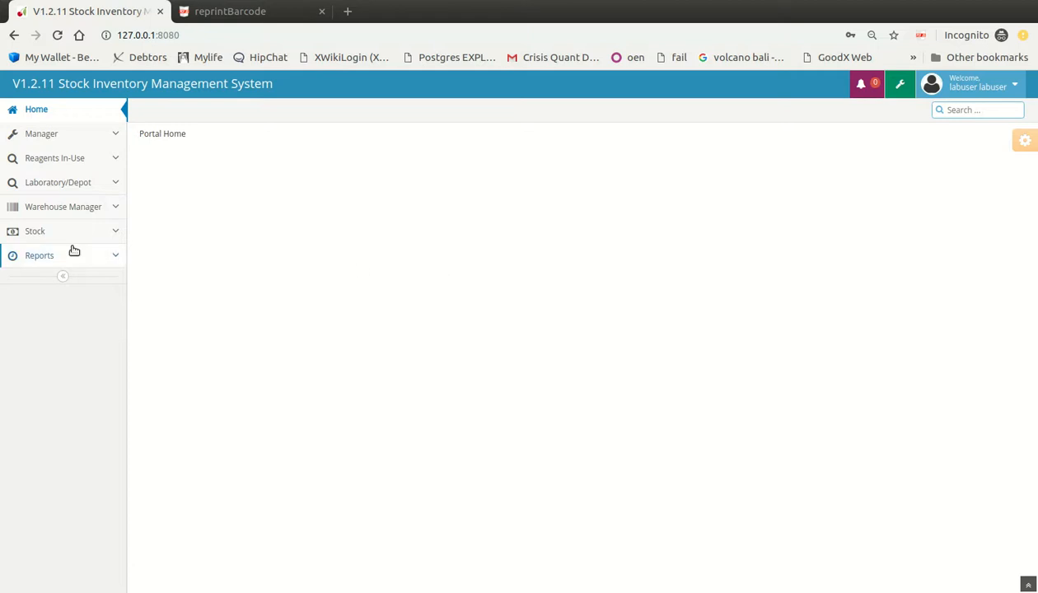
# - Open the Stocktake page and start a new stocktake for the Global Clinical Warehouse
pyautogui.click(72, 235)
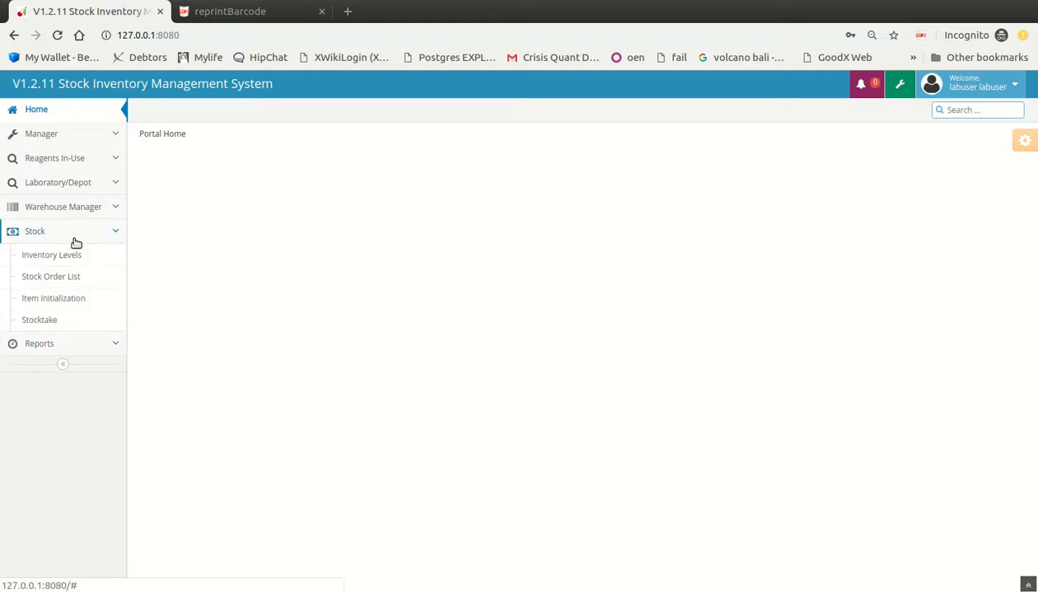
pyautogui.click(43, 322)
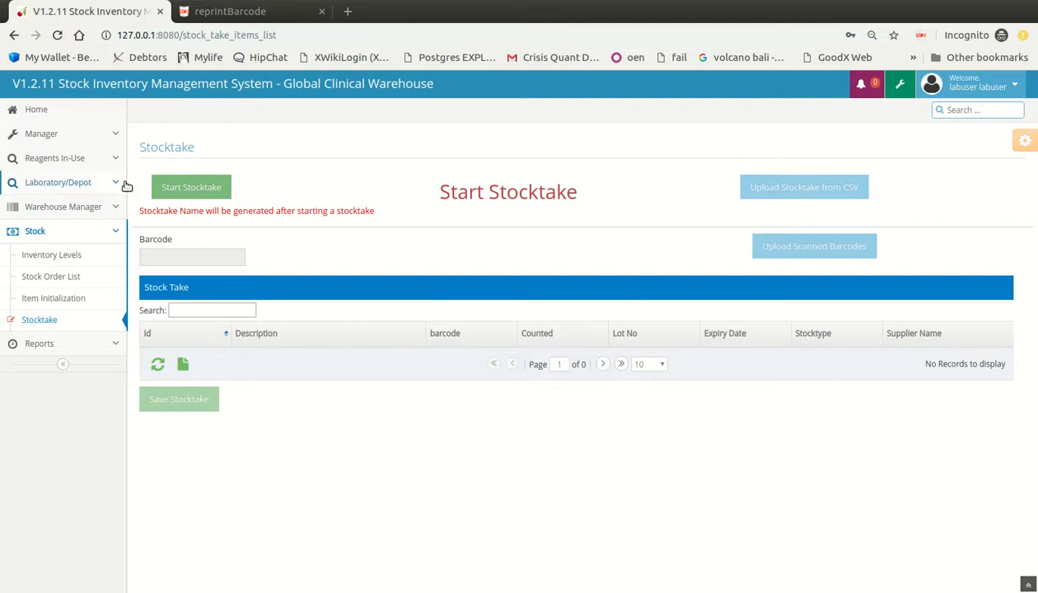
pyautogui.click(192, 187)
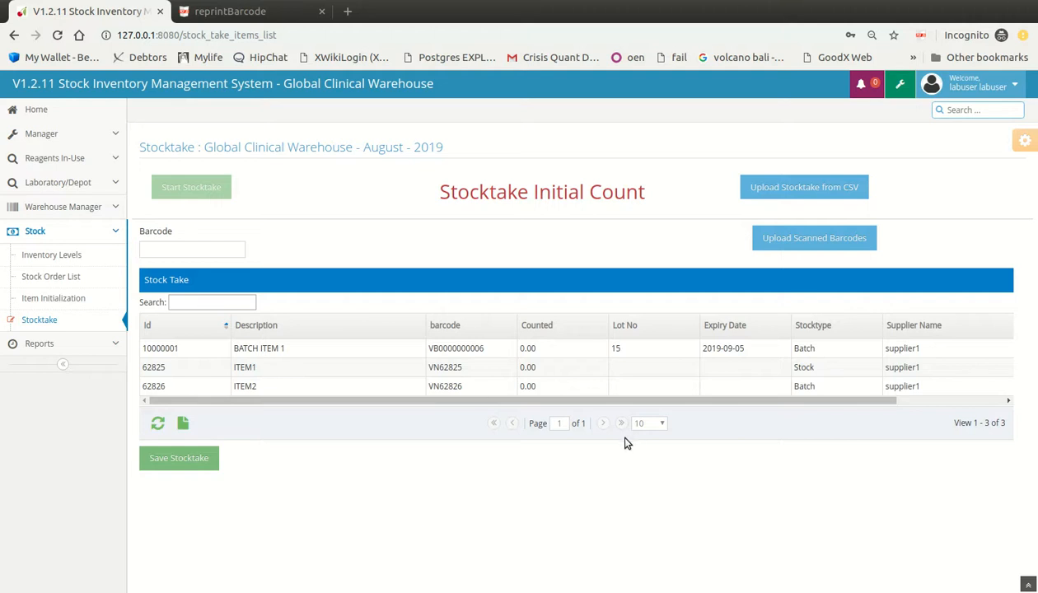
pyautogui.moveTo(542, 406); pyautogui.dragTo(418, 430)
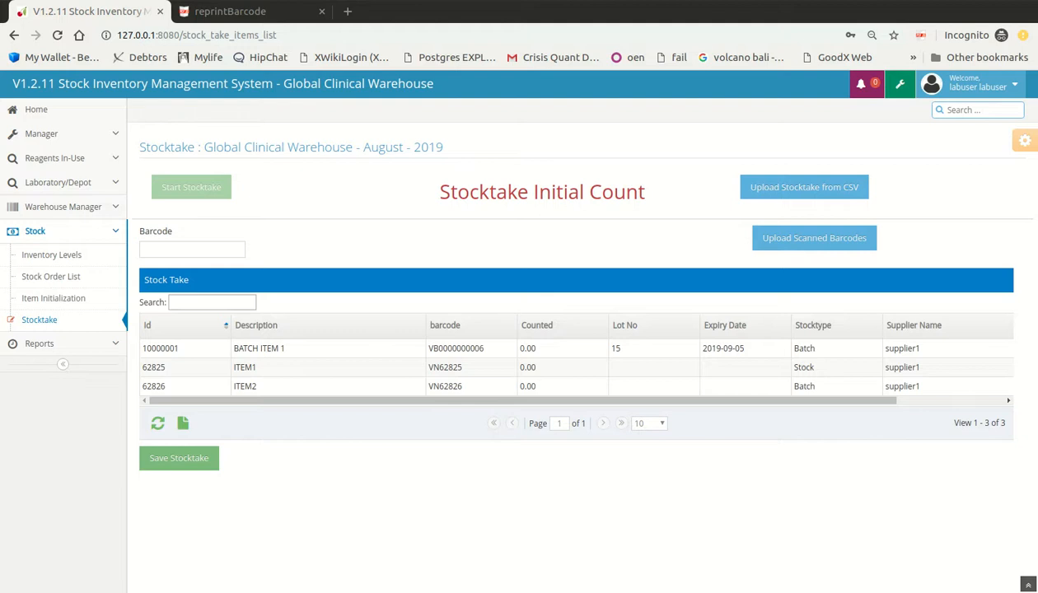
pyautogui.click(180, 247)
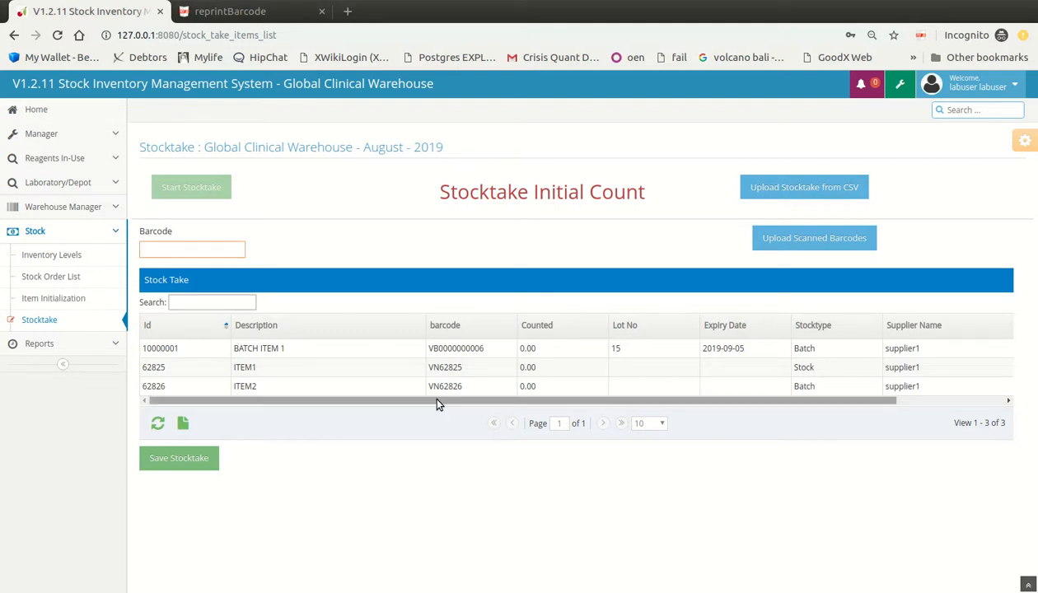
pyautogui.write('VB0000000006')
pyautogui.press('Return')
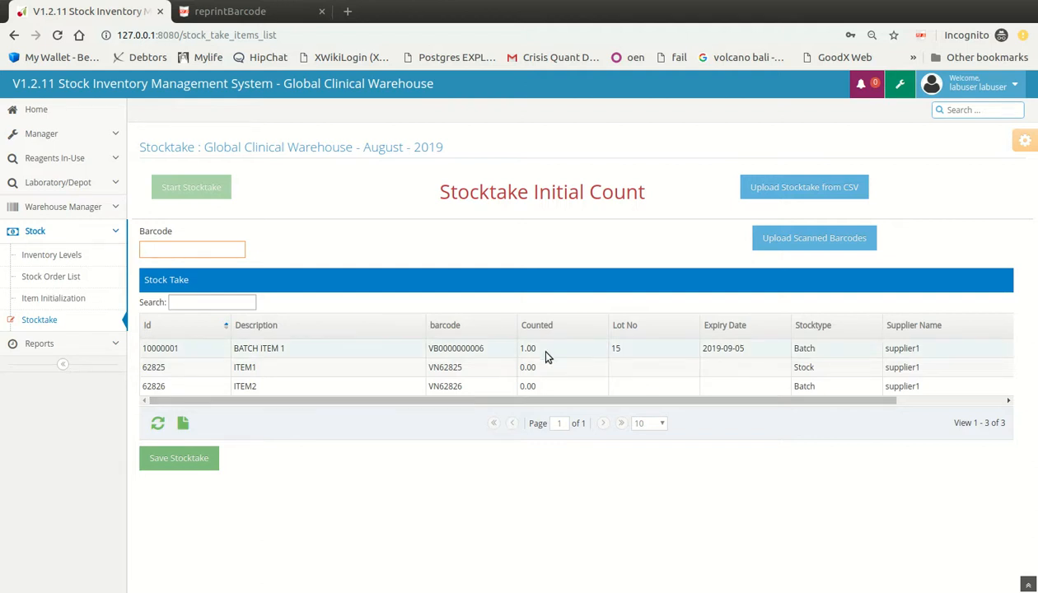
# - Export the stocktake list and open the downloaded file, and upload the counts from stock_take_list_test.csv
pyautogui.click(185, 429)
pyautogui.click(93, 580)
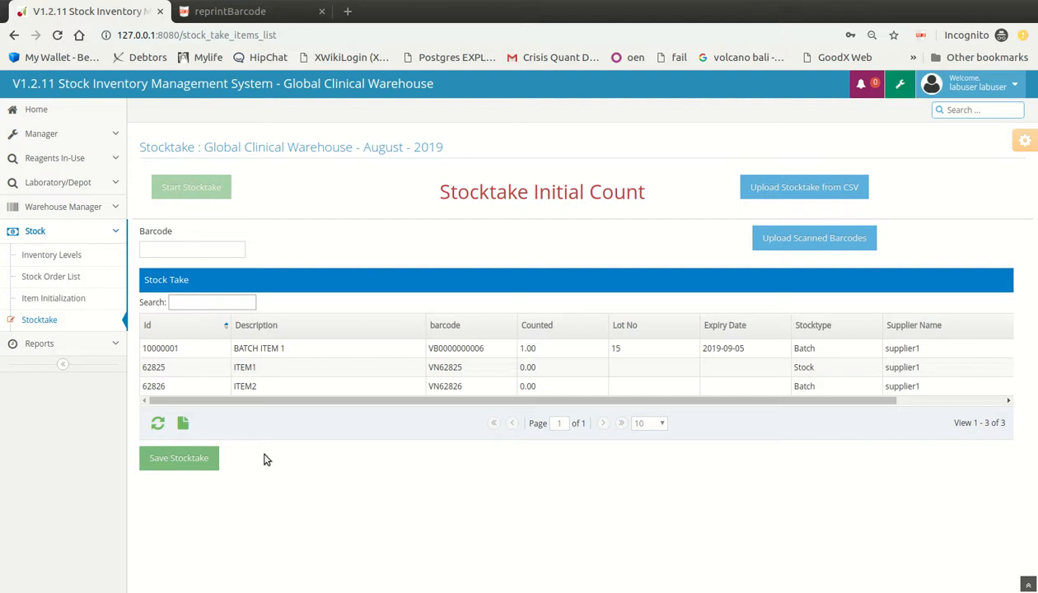
pyautogui.click(823, 196)
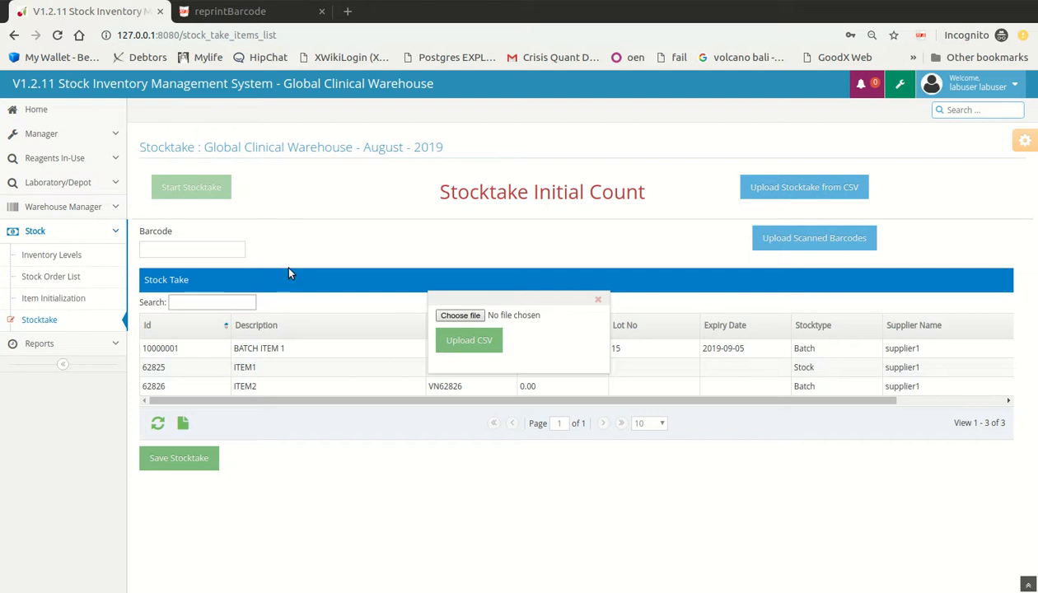
pyautogui.click(469, 341)
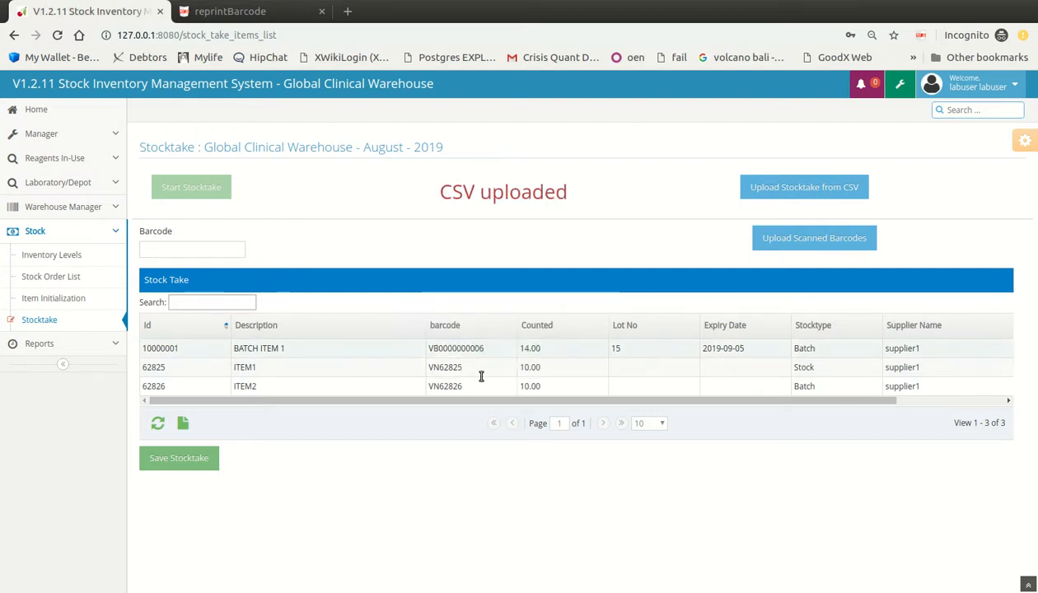
# - Set the counted quantity of BATCH ITEM 1 to 13
pyautogui.click(555, 355)
pyautogui.write('13')
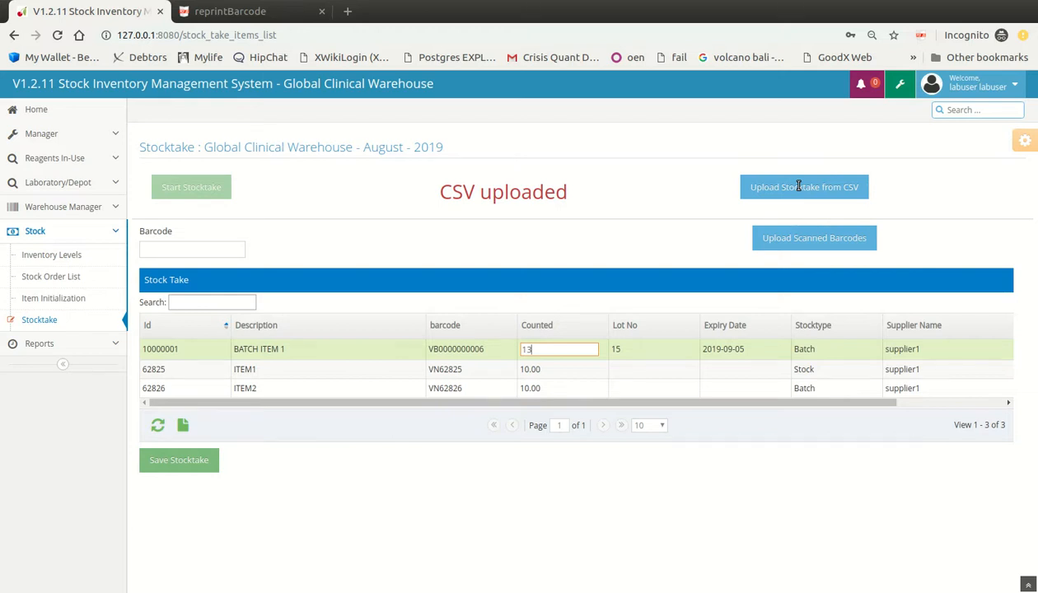
pyautogui.press('Return')
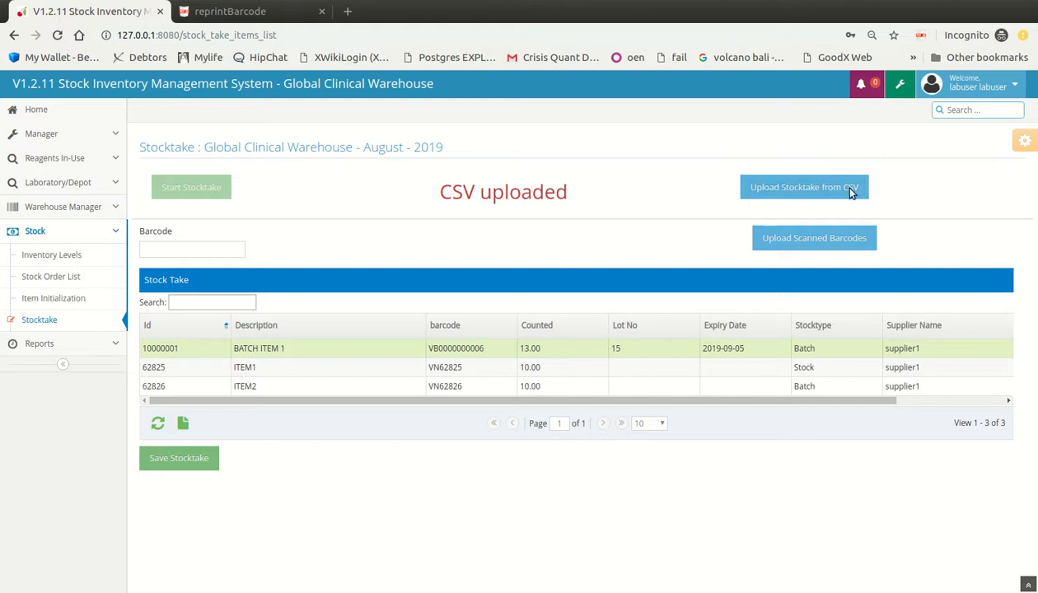
# - Upload the scanned barcodes file stocktake1 to the stocktake
pyautogui.click(837, 245)
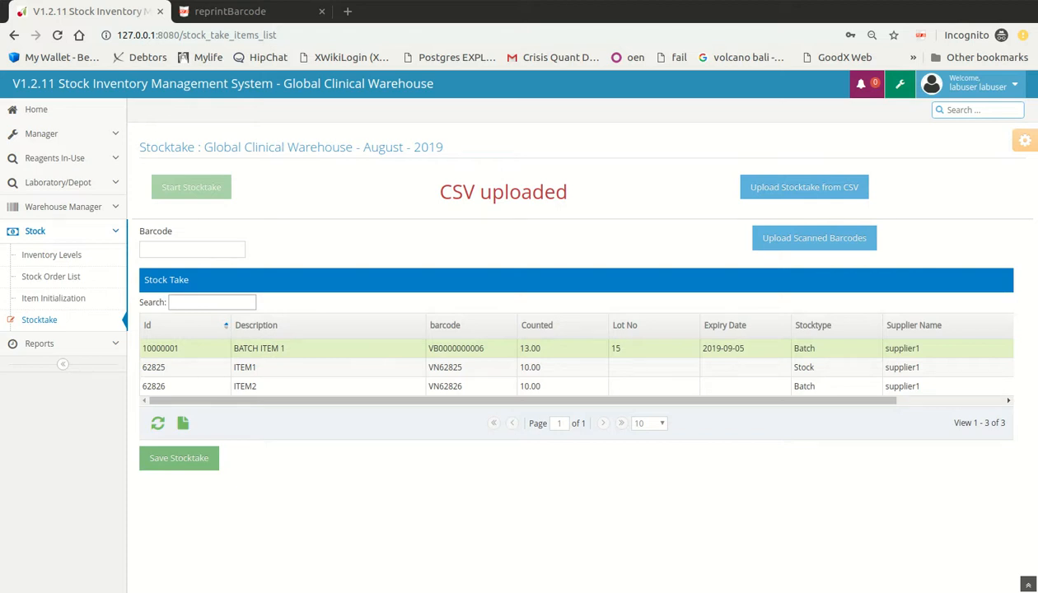
pyautogui.click(813, 243)
pyautogui.click(476, 316)
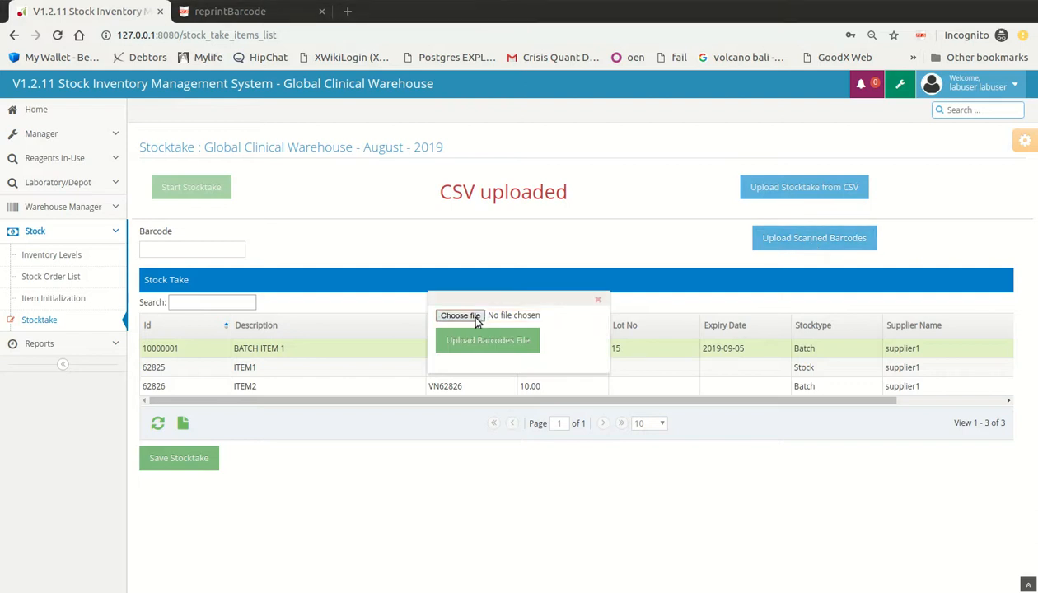
pyautogui.doubleClick(254, 256)
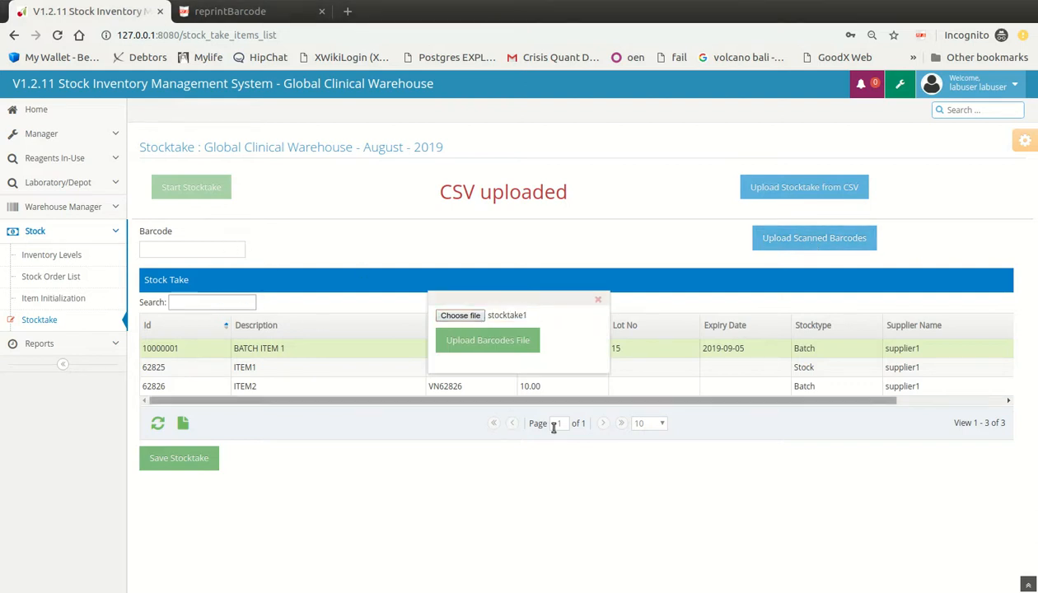
pyautogui.click(512, 346)
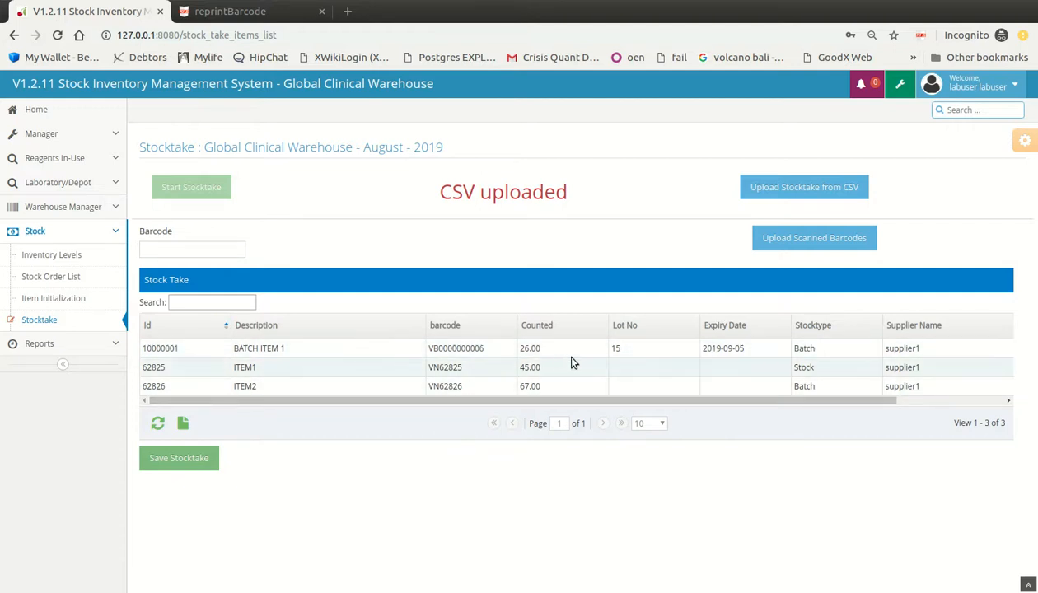
# - Try to add counts by uploading the stocktake CSV stock_take_list.csv, repeating the upload once
pyautogui.click(801, 186)
pyautogui.click(470, 318)
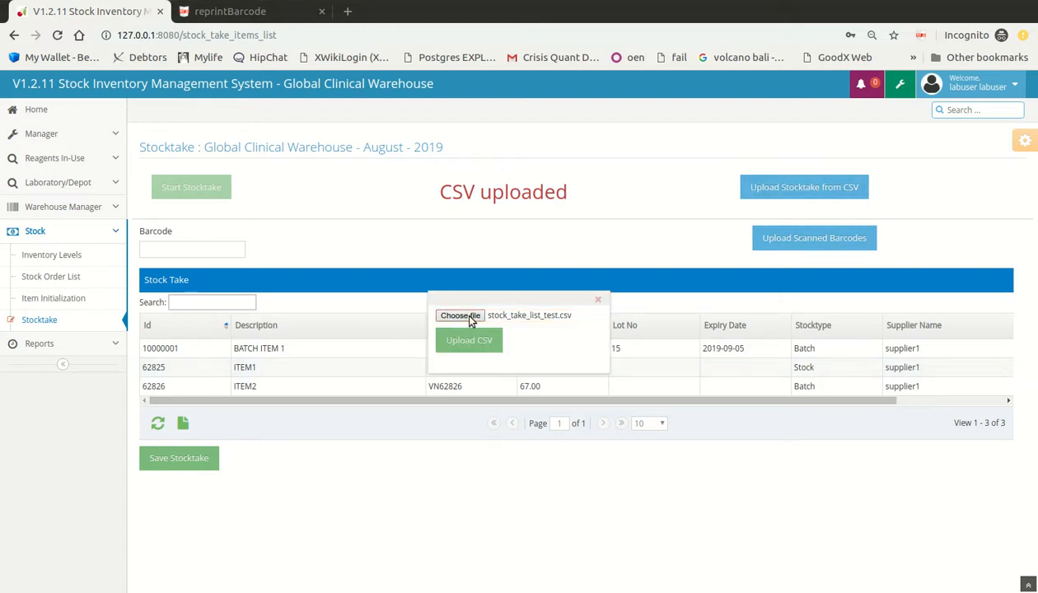
pyautogui.doubleClick(283, 268)
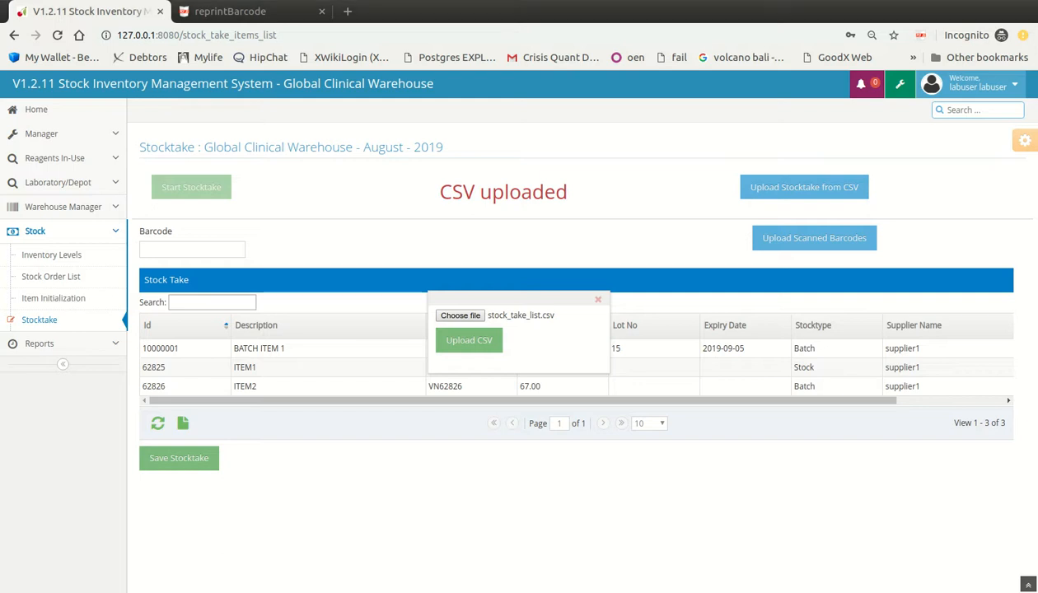
pyautogui.click(469, 342)
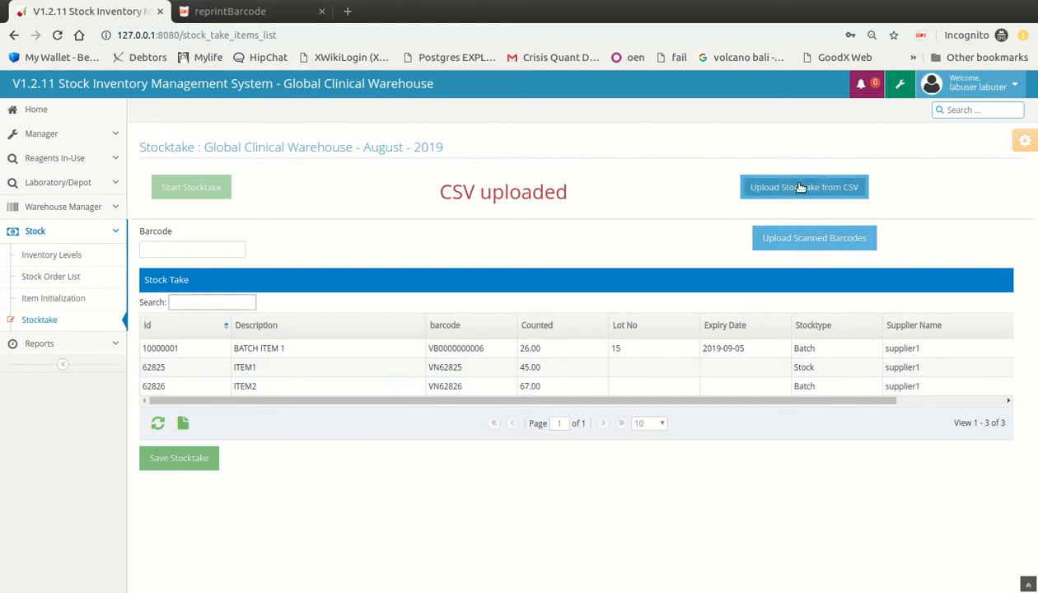
pyautogui.click(803, 185)
pyautogui.click(470, 317)
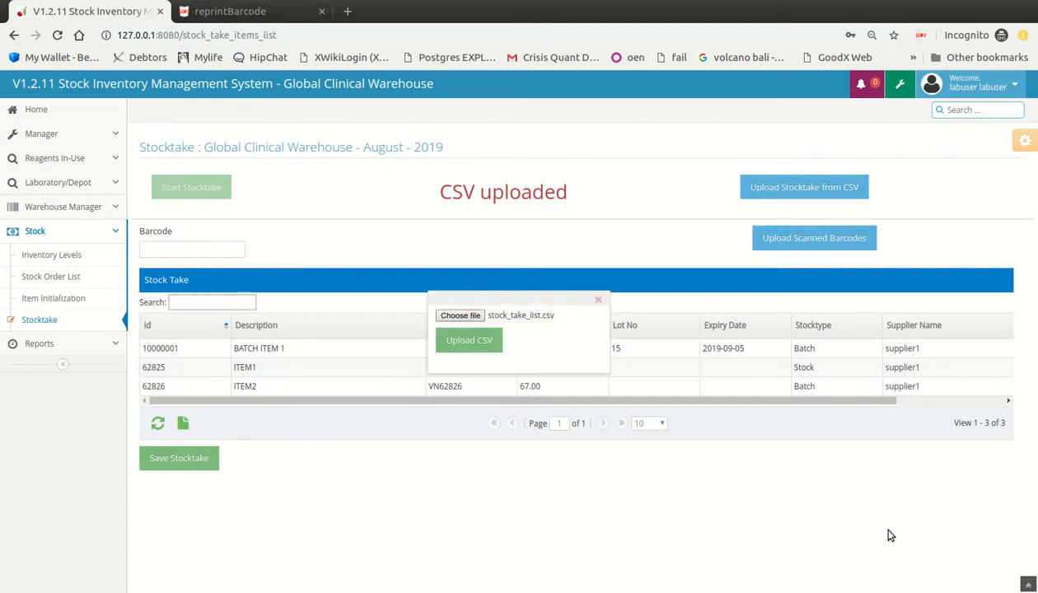
pyautogui.click(490, 349)
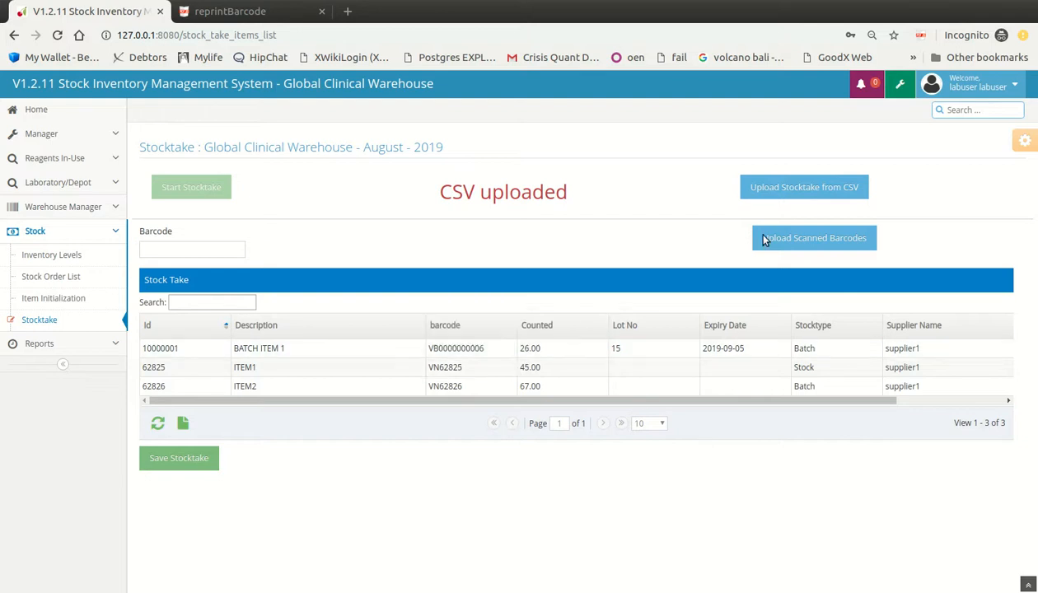
# - Choose stock_take_list_test.csv as the stocktake CSV and upload its counts
pyautogui.click(808, 183)
pyautogui.click(458, 315)
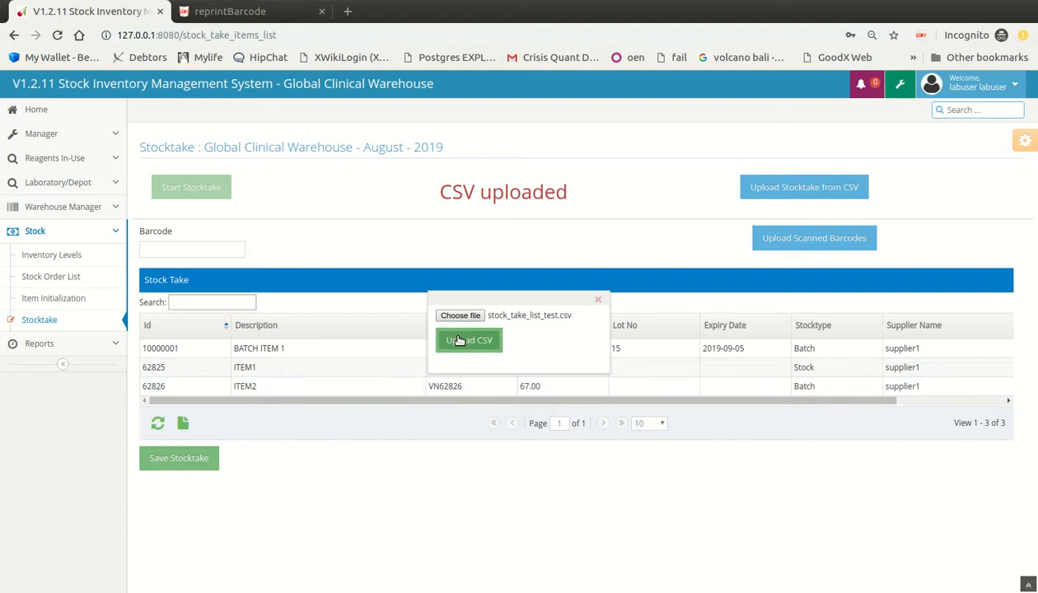
pyautogui.click(453, 336)
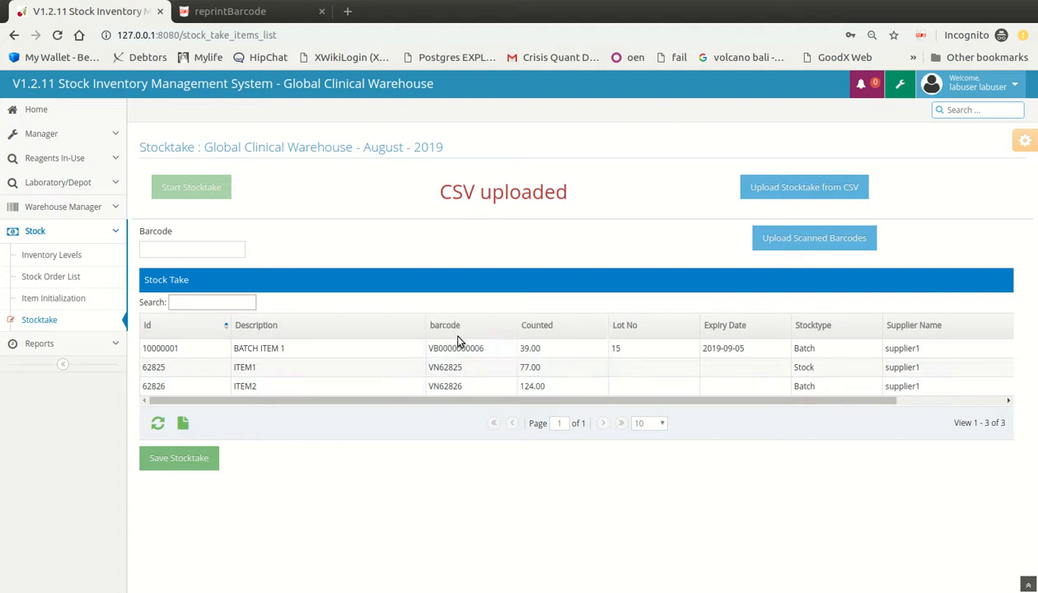
# - Set the counted quantity of BATCH ITEM 1 to 0
pyautogui.click(540, 349)
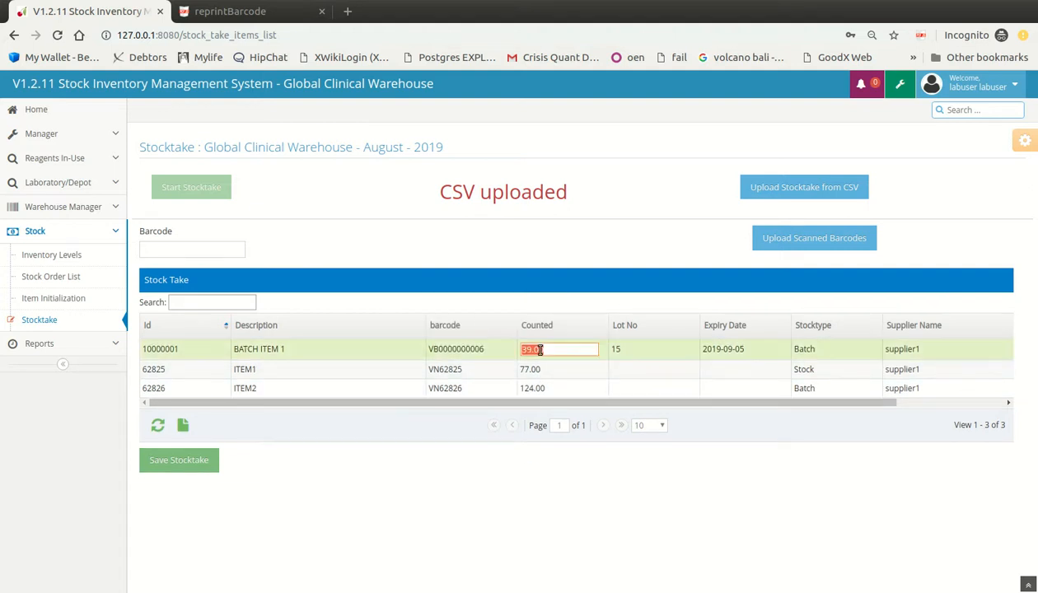
pyautogui.write('0')
pyautogui.press('Return')
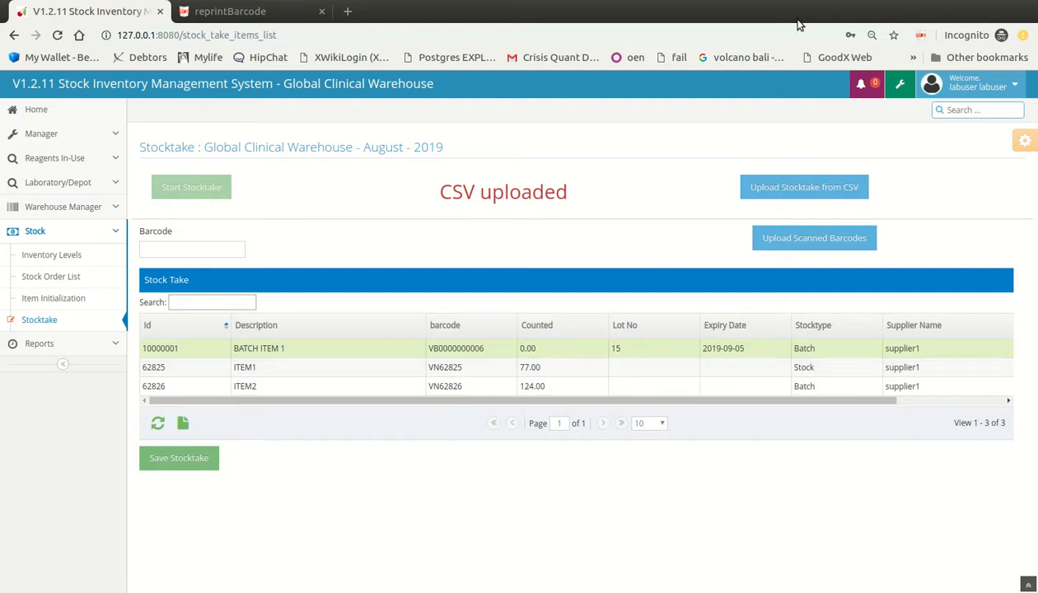
# - Upload the stocktake CSV again and save the initial count
pyautogui.click(816, 188)
pyautogui.click(465, 344)
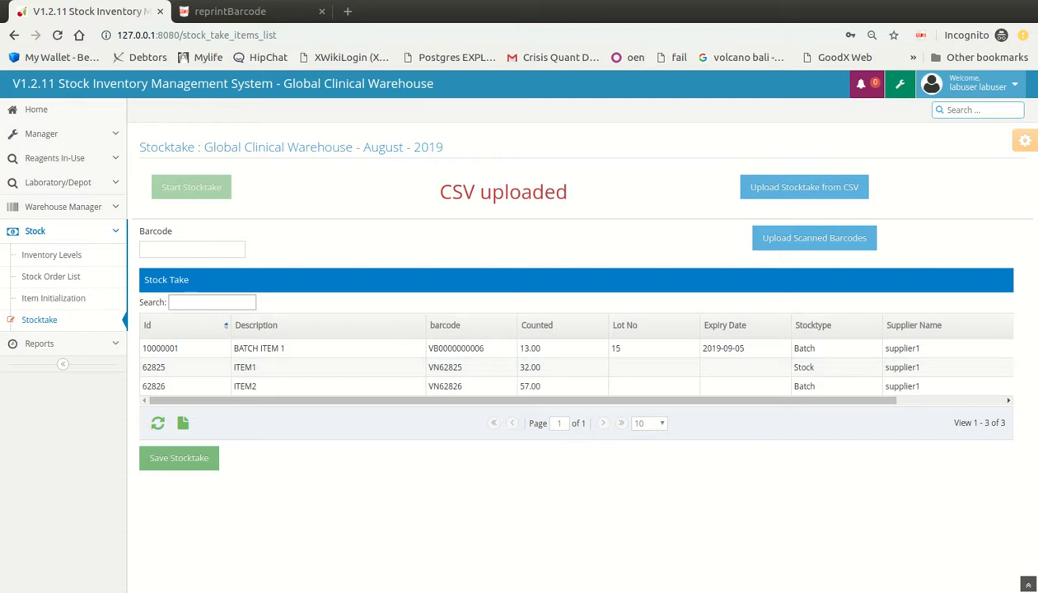
pyautogui.click(202, 459)
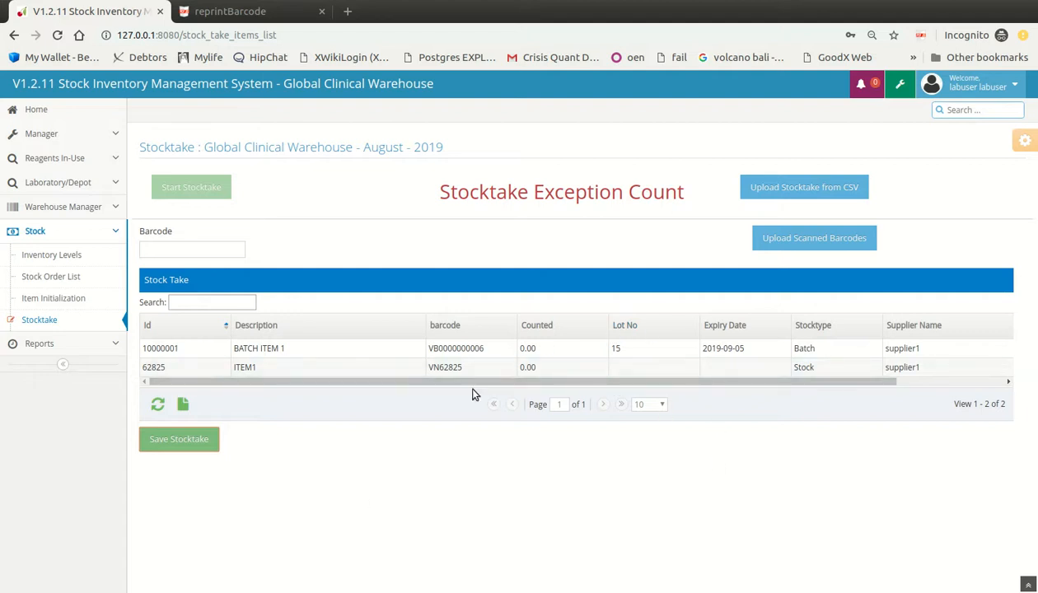
# - Upload the recount from stock_take_list_test.csv for the exception items and save the exception count
pyautogui.click(476, 348)
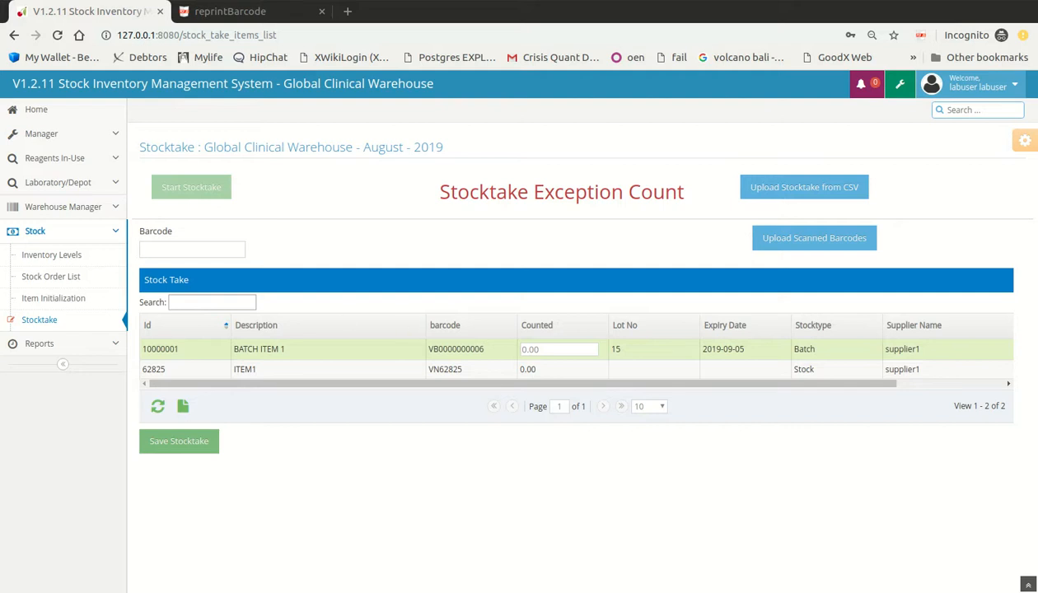
pyautogui.click(828, 192)
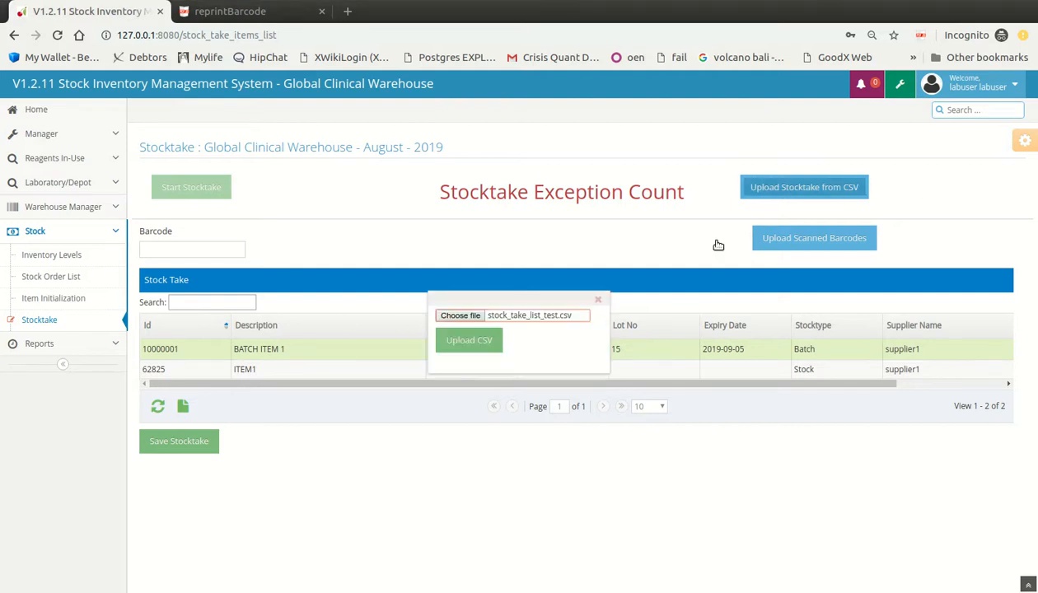
pyautogui.click(486, 346)
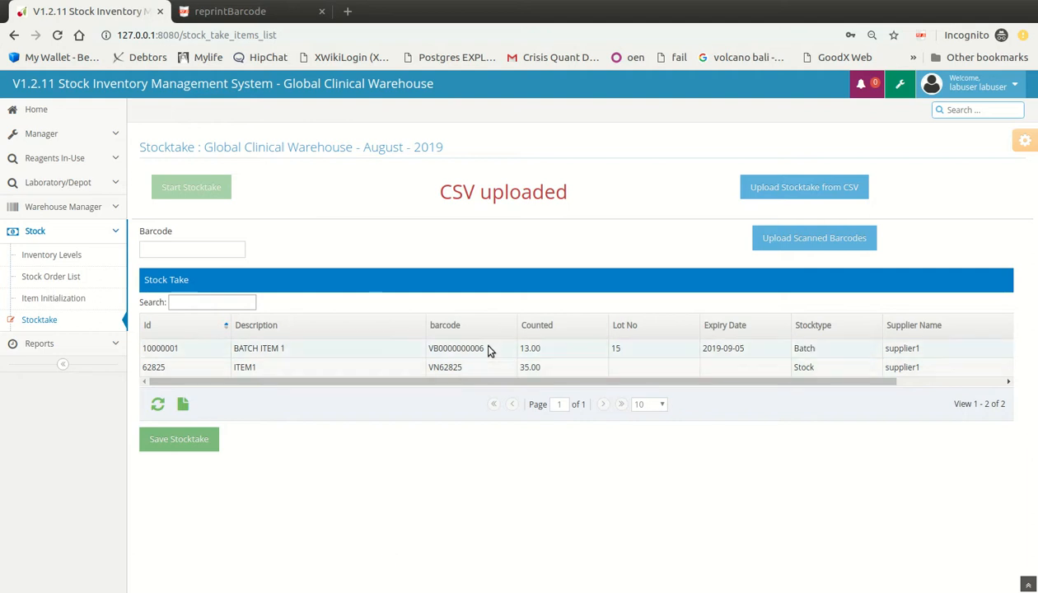
pyautogui.click(183, 443)
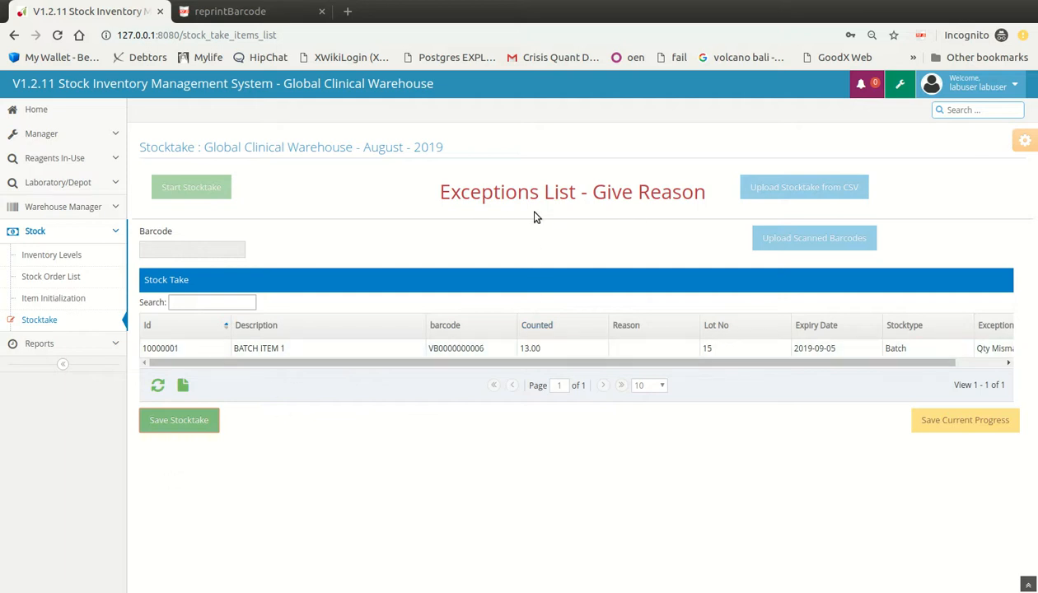
# - Save the current progress of the stocktake at the exceptions list, leaving BATCH ITEM 1's reason blank
pyautogui.moveTo(728, 367); pyautogui.dragTo(635, 354)
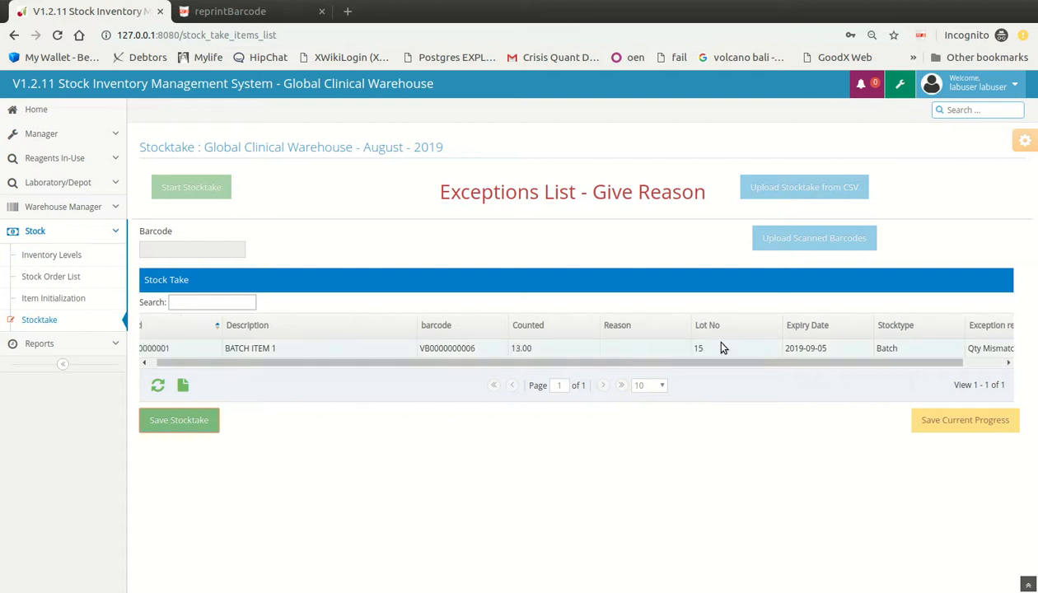
pyautogui.click(630, 352)
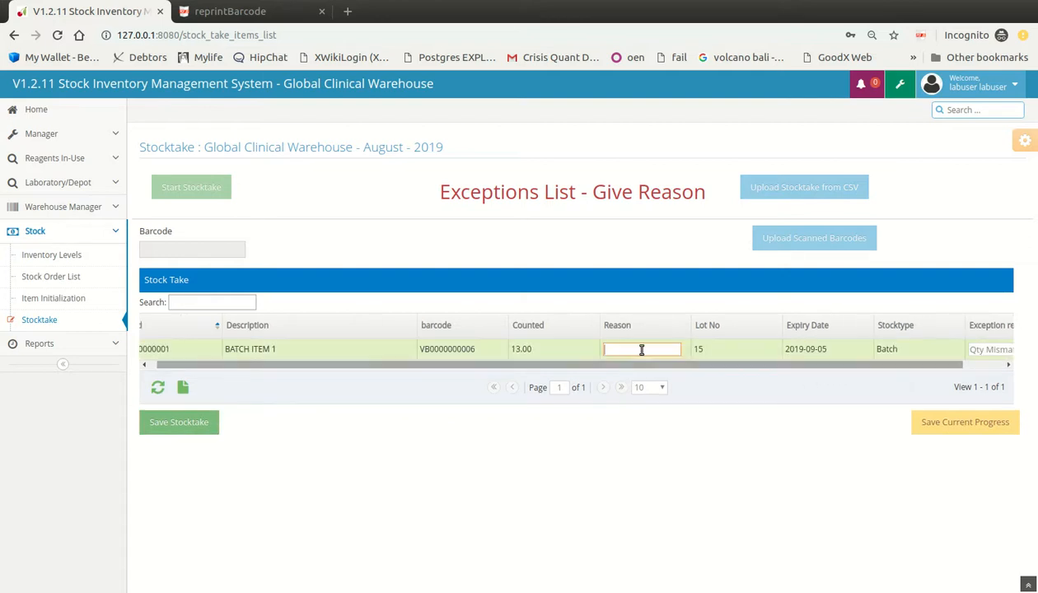
pyautogui.click(997, 430)
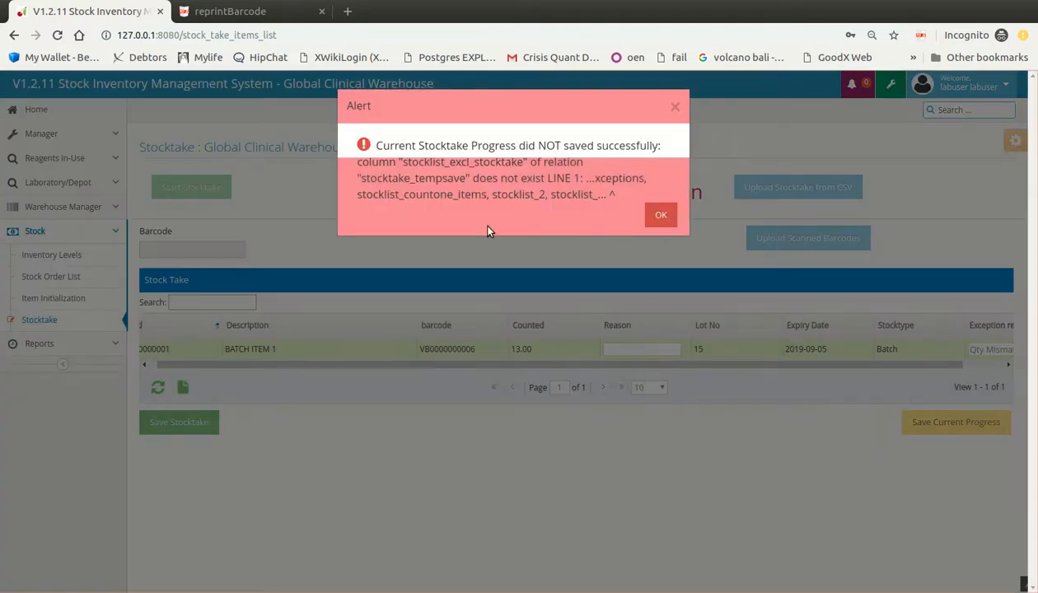
pyautogui.click(664, 216)
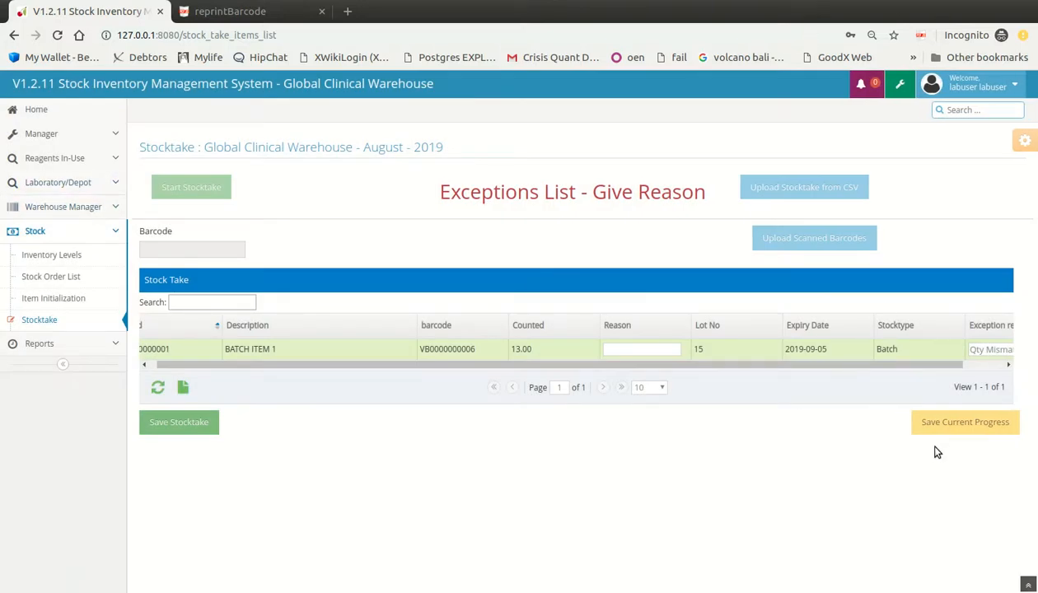
pyautogui.click(943, 424)
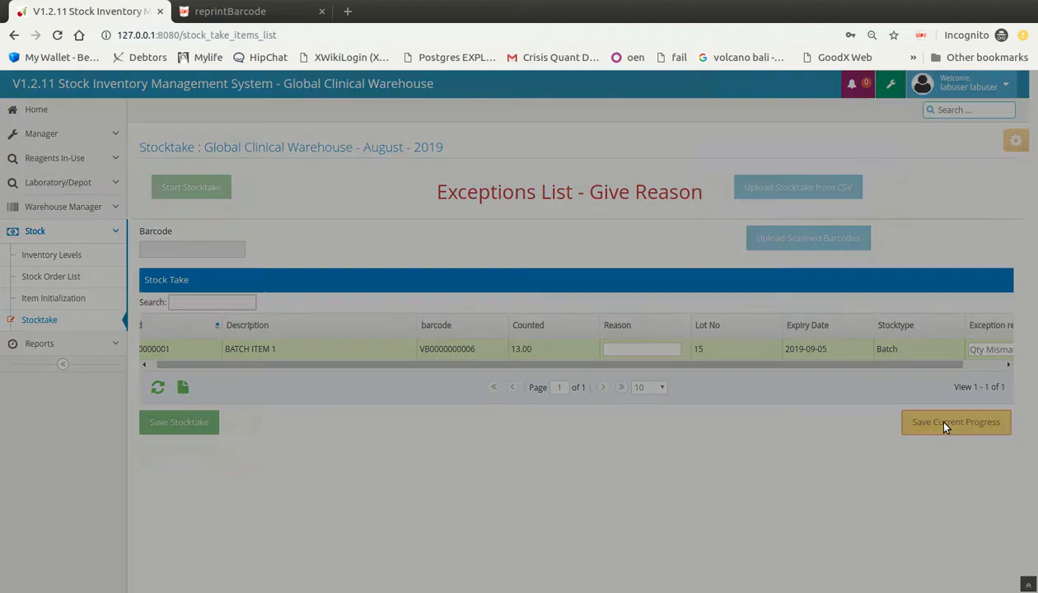
pyautogui.click(660, 179)
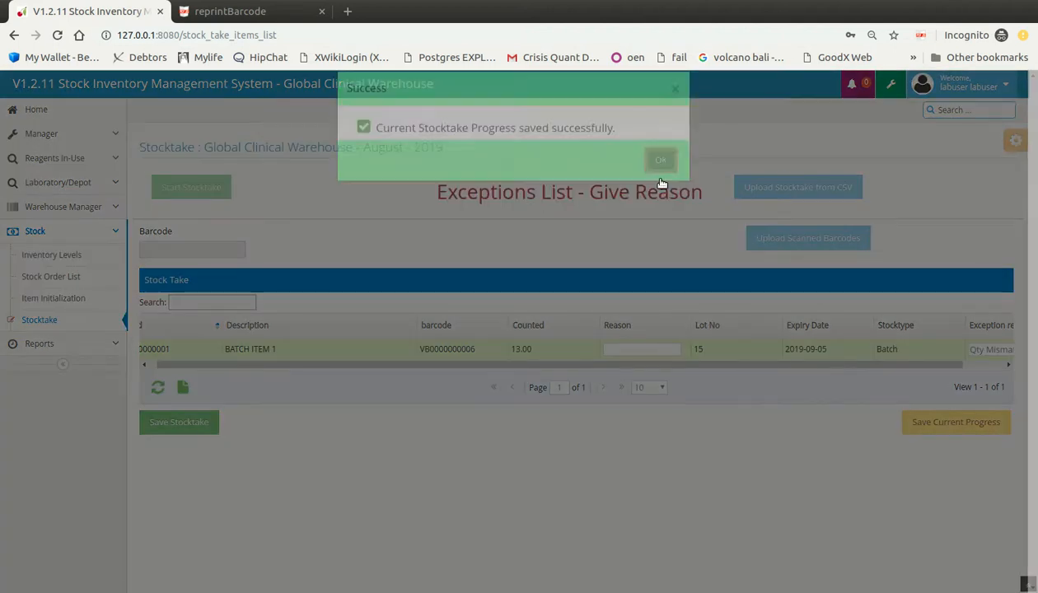
# - Leave the stocktake for Inventory Levels, then reopen Stocktake and load the saved Global Clinical Warehouse - August - 2019 stocktake
pyautogui.click(45, 255)
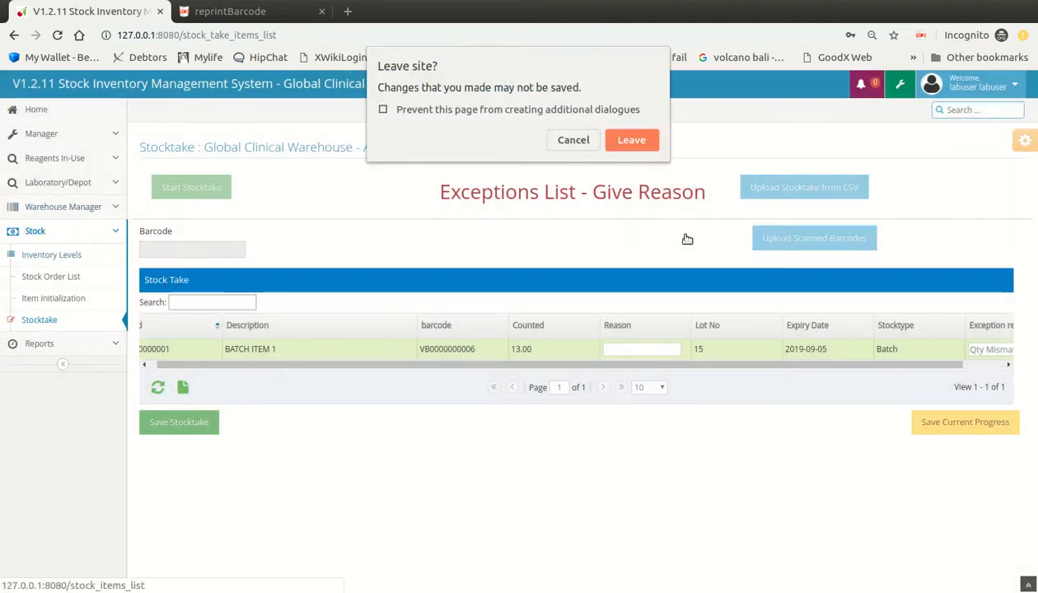
pyautogui.click(632, 140)
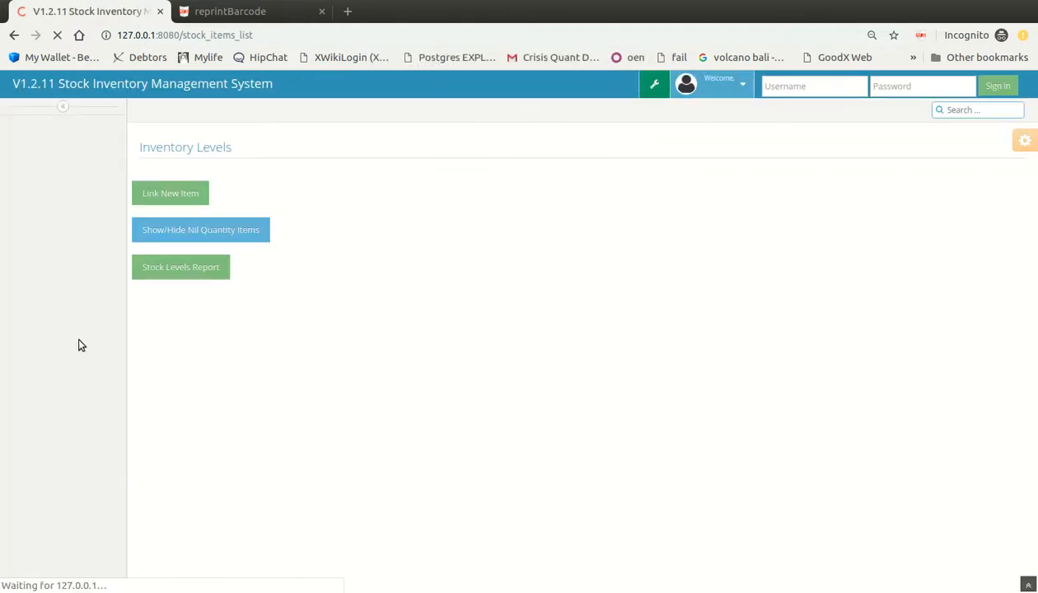
pyautogui.click(43, 319)
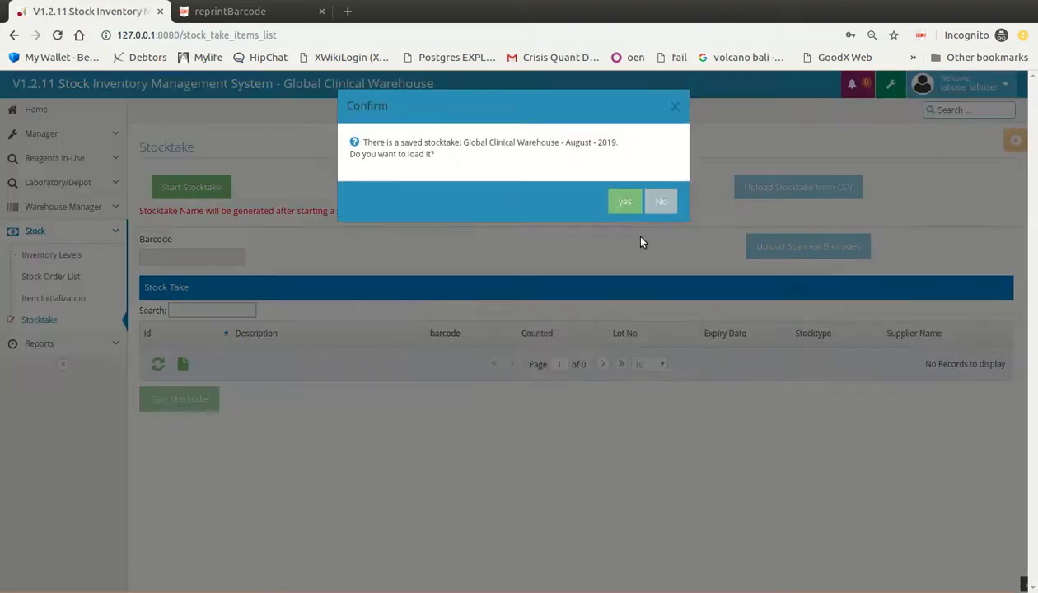
pyautogui.click(622, 202)
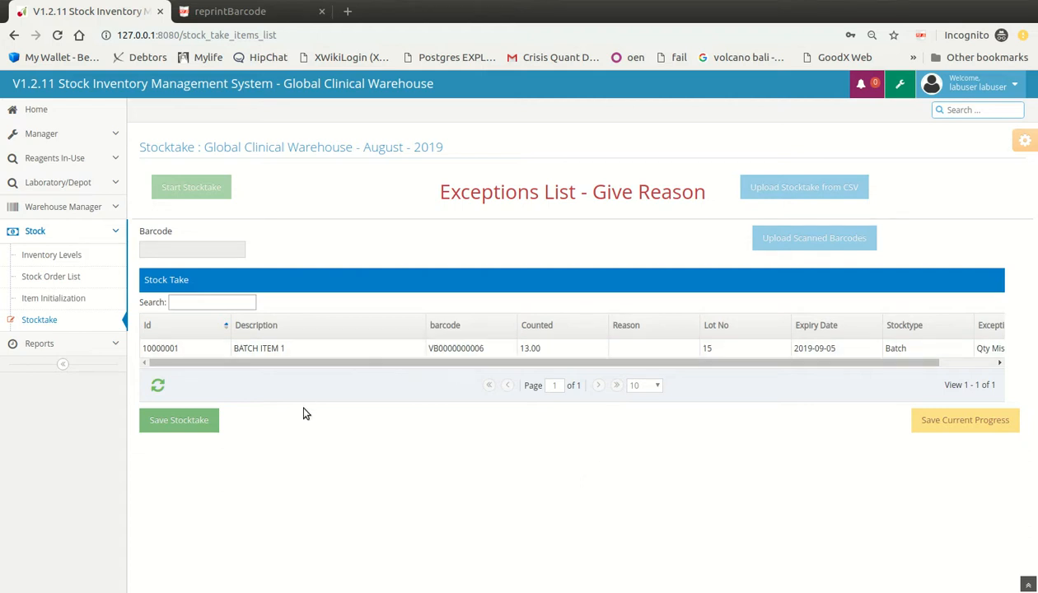
# - Try to save the stocktake without giving a reason for BATCH ITEM 1
pyautogui.click(191, 422)
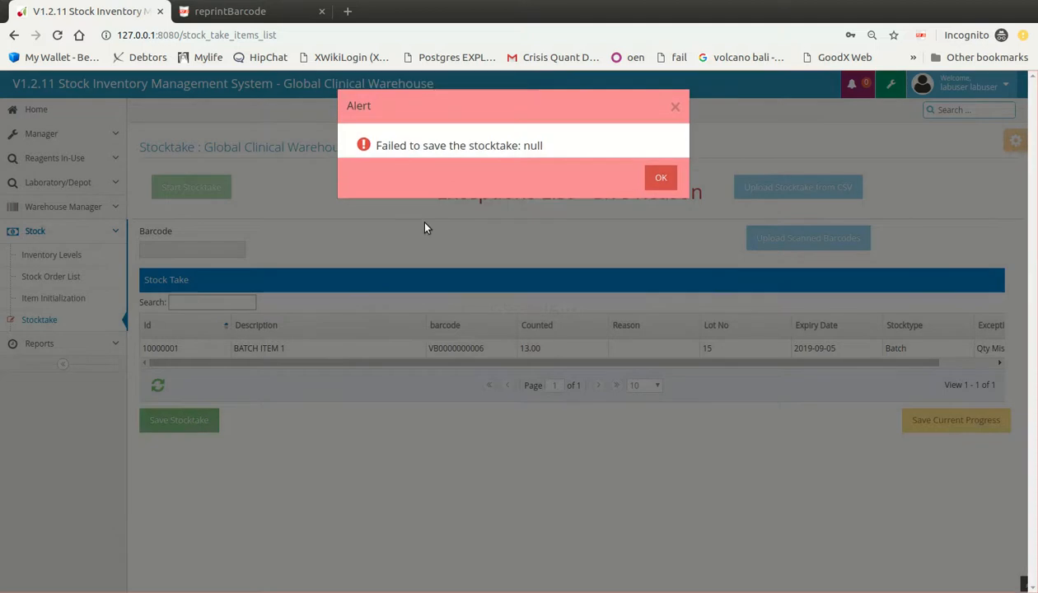
pyautogui.click(660, 180)
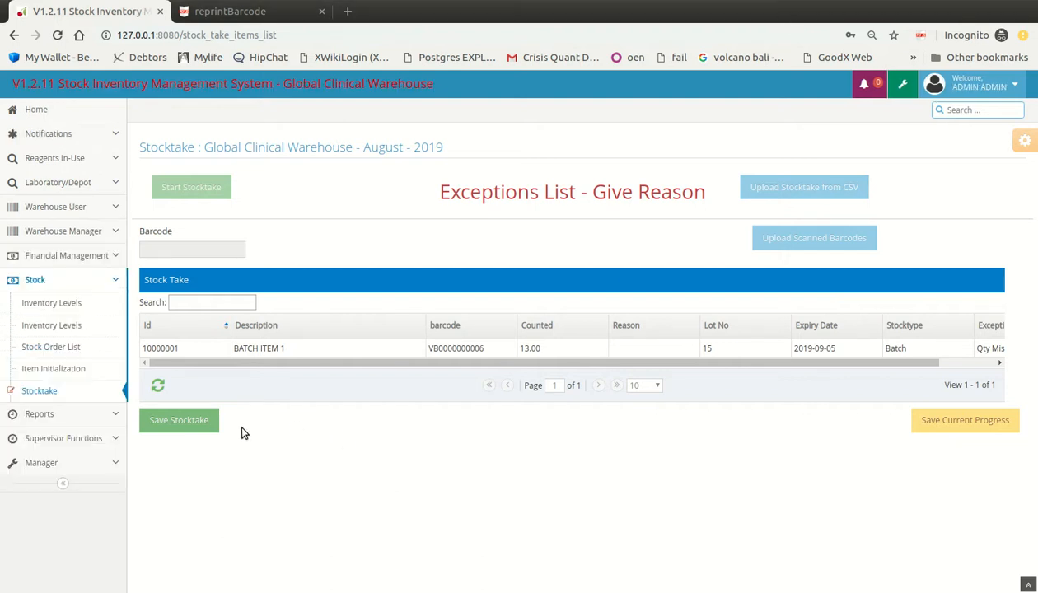
pyautogui.click(201, 425)
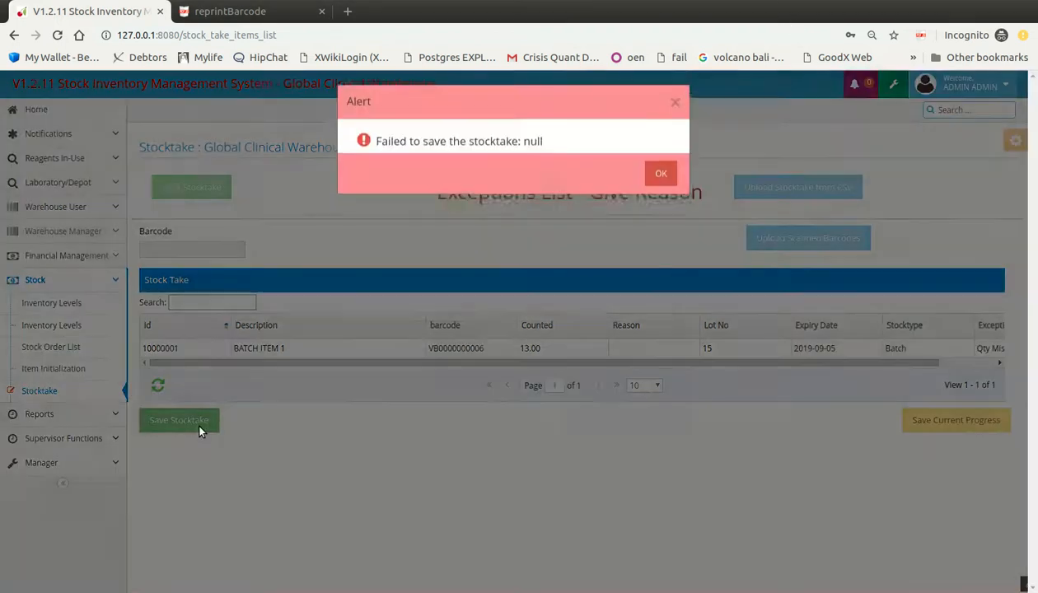
pyautogui.click(663, 179)
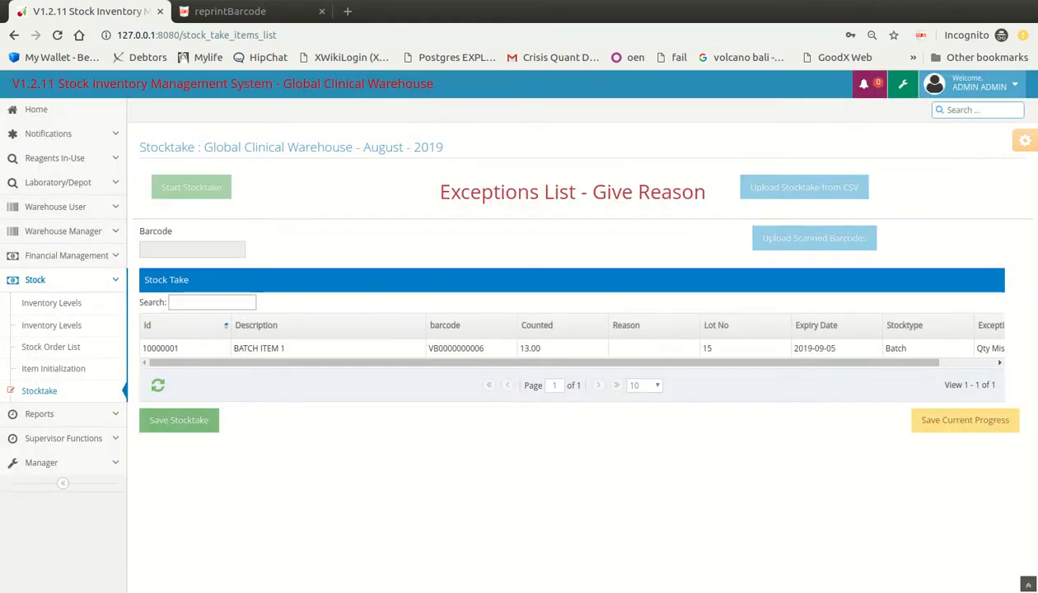
pyautogui.click(204, 420)
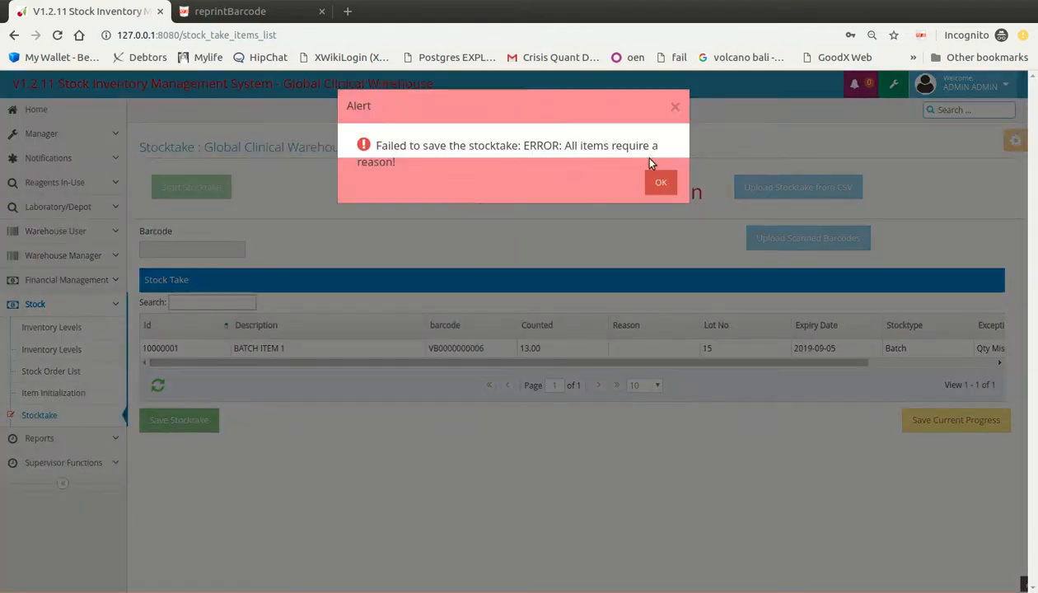
pyautogui.click(653, 182)
# - Enter "On purpose" as the reason for BATCH ITEM 1 and save the stocktake to complete it
pyautogui.click(640, 349)
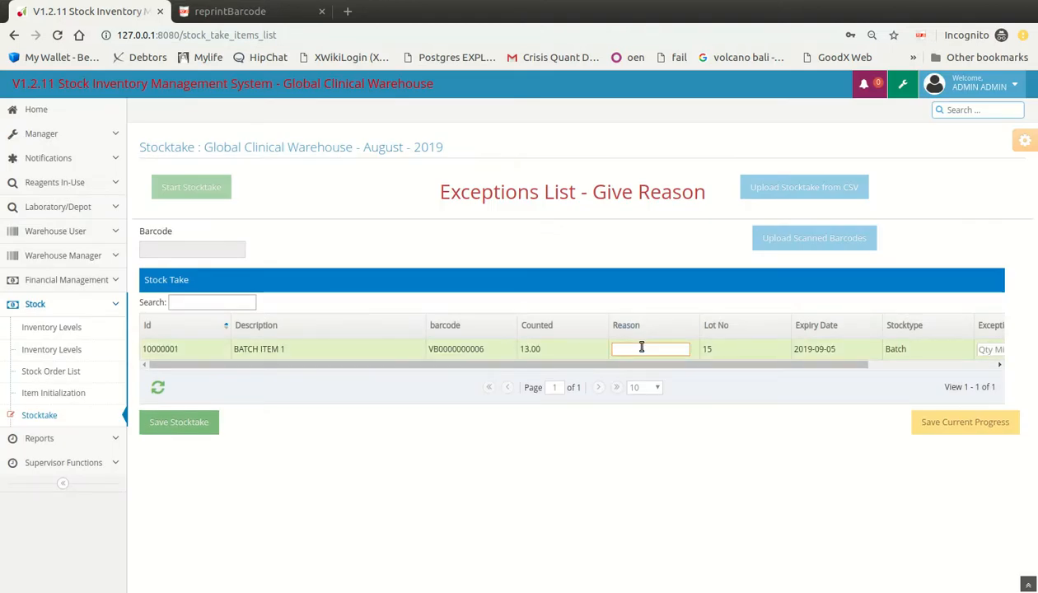
pyautogui.write('On purpose')
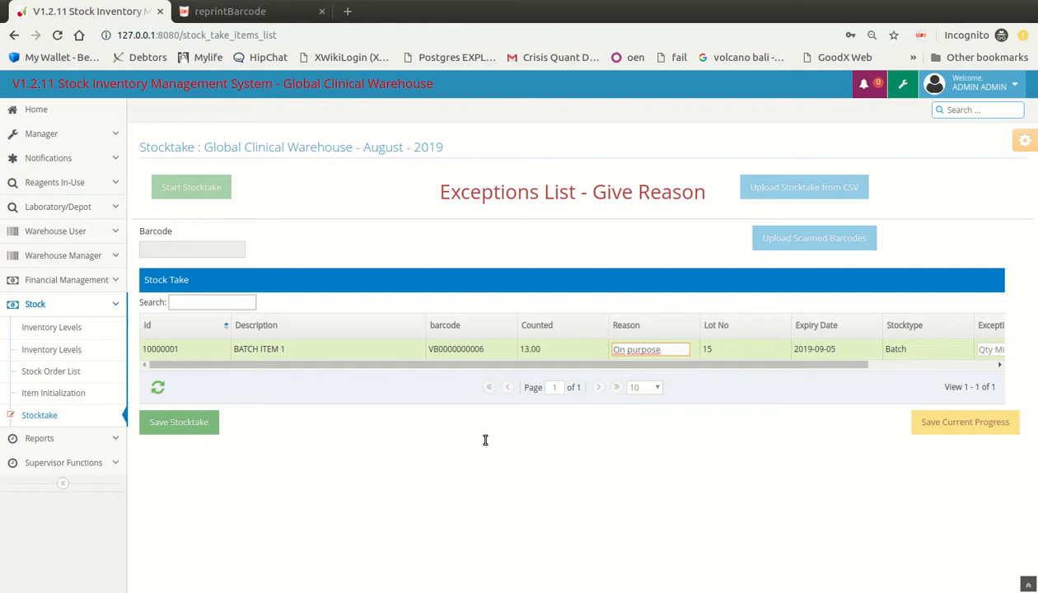
pyautogui.click(205, 422)
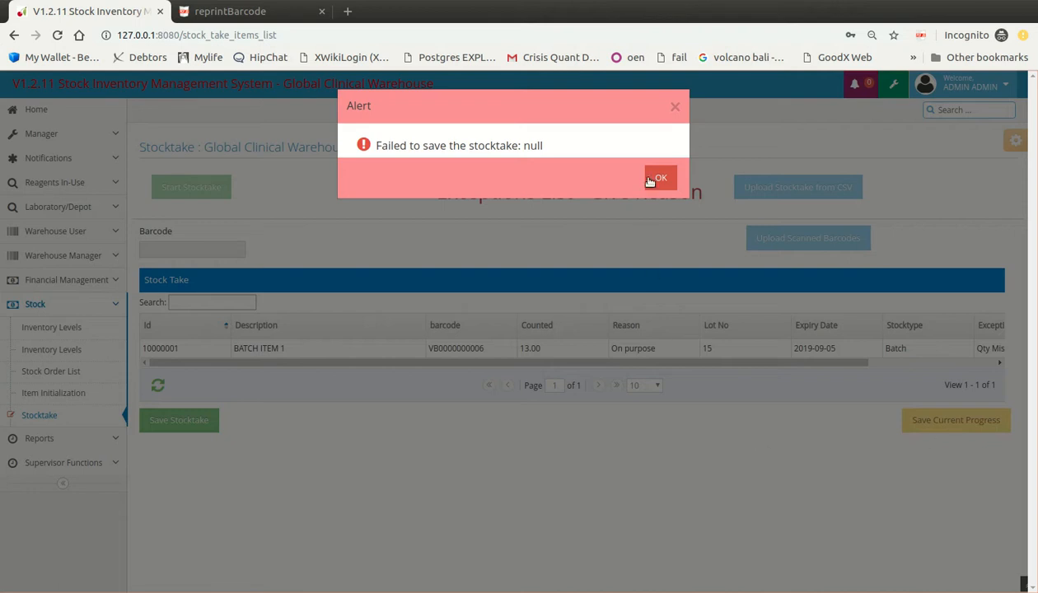
pyautogui.click(659, 176)
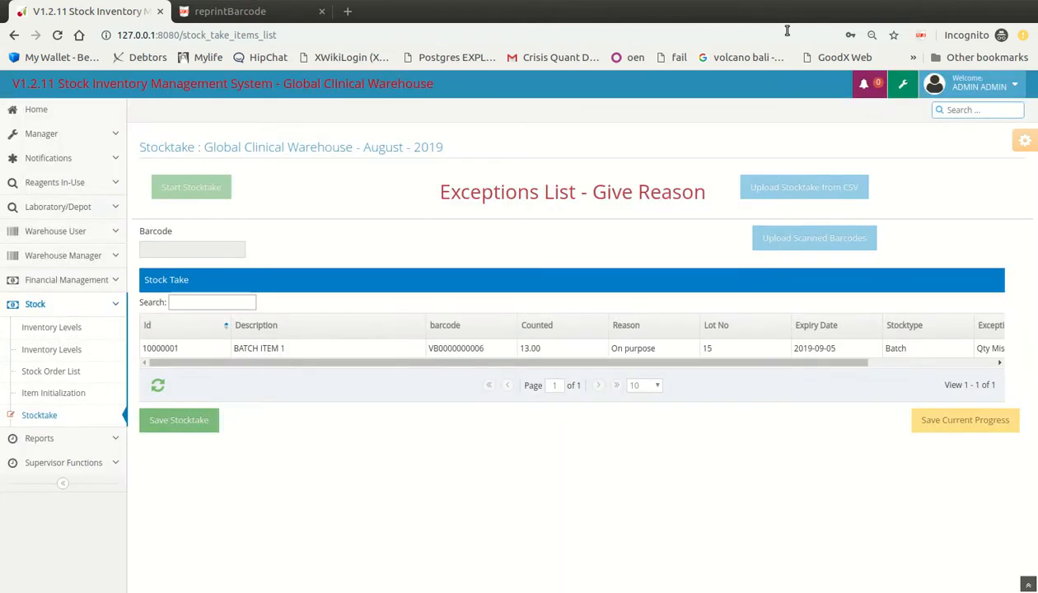
pyautogui.click(173, 420)
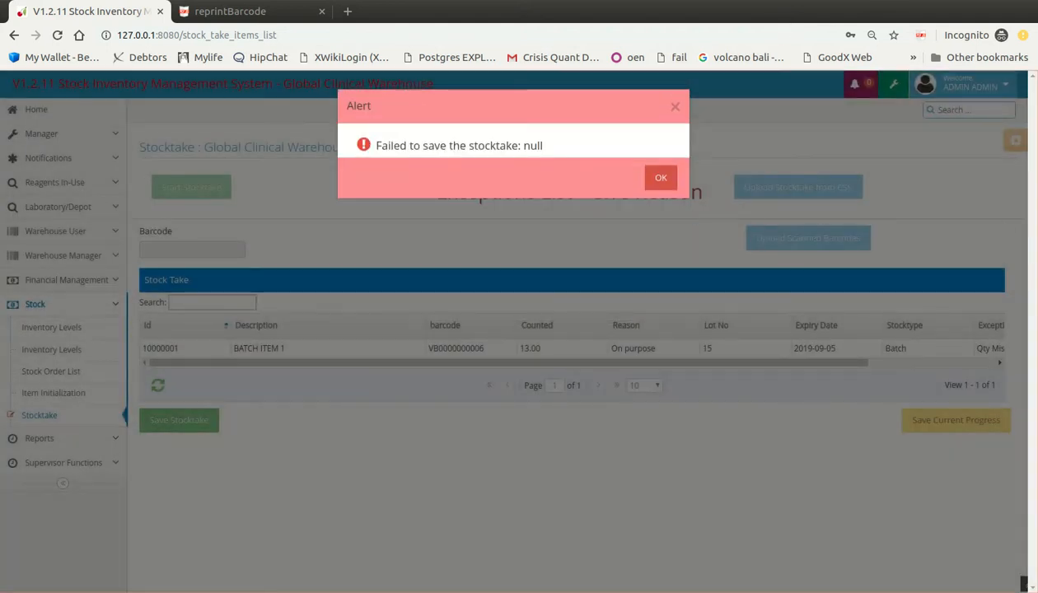
pyautogui.click(659, 177)
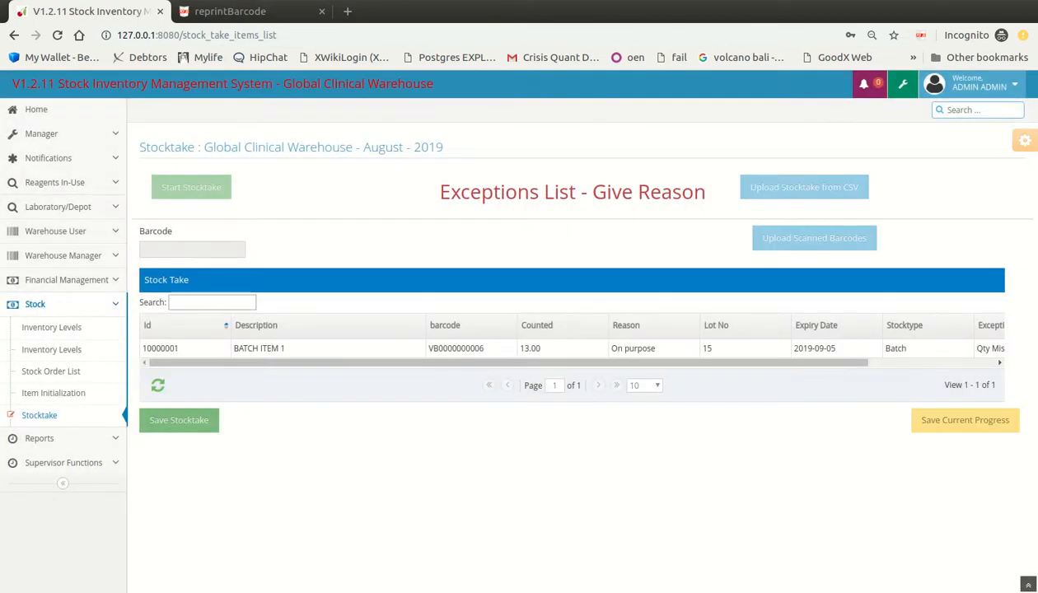
pyautogui.click(204, 418)
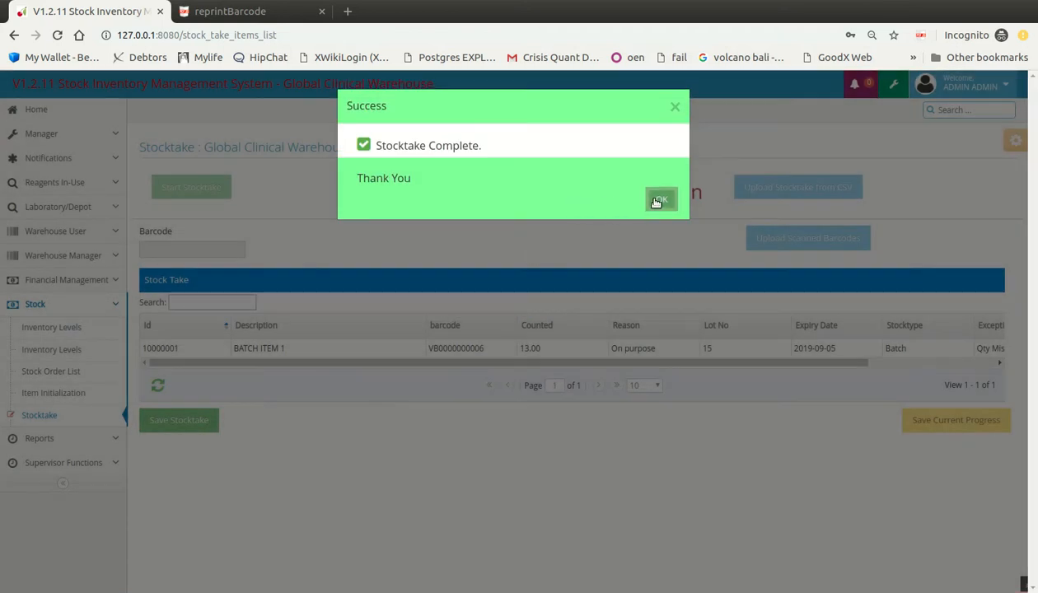
pyautogui.click(658, 198)
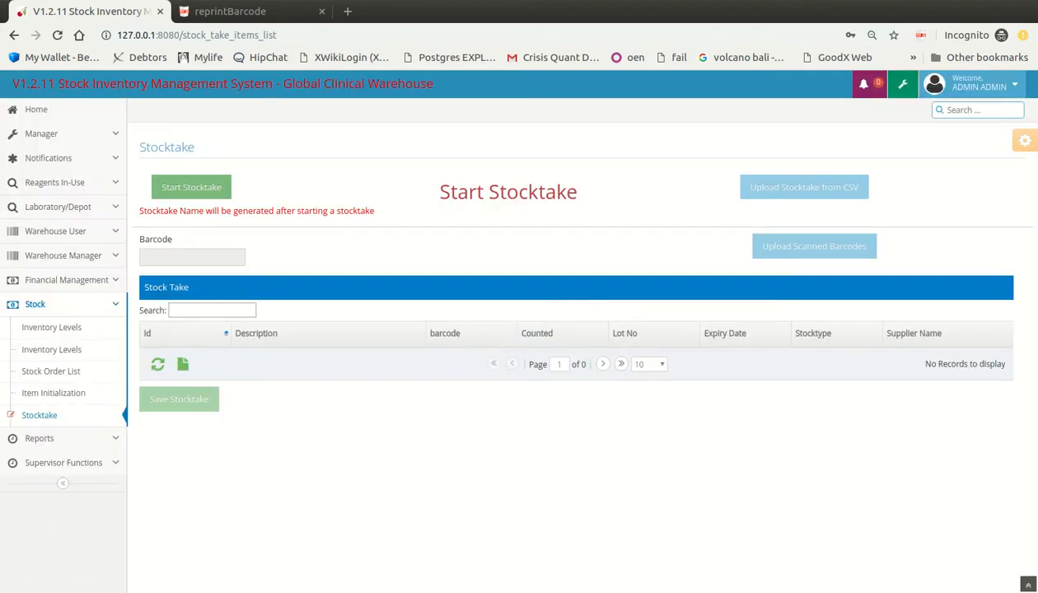
# - Show Inventory Levels with 100 rows per page and check the closing quantities of ITEM1, ITEM2 and BATCH ITEM 1
pyautogui.click(54, 327)
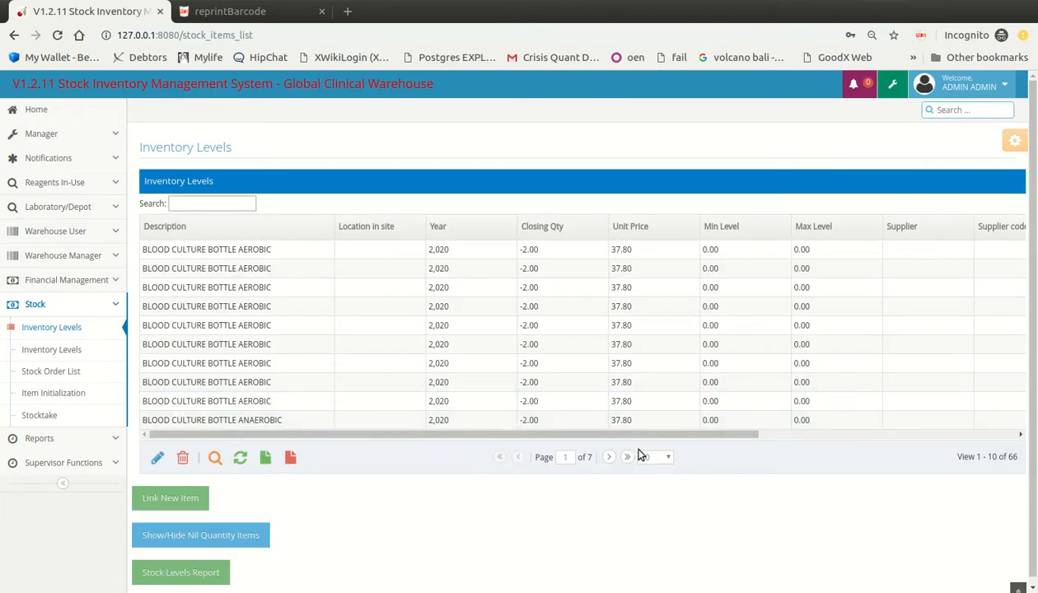
pyautogui.click(648, 454)
pyautogui.click(655, 584)
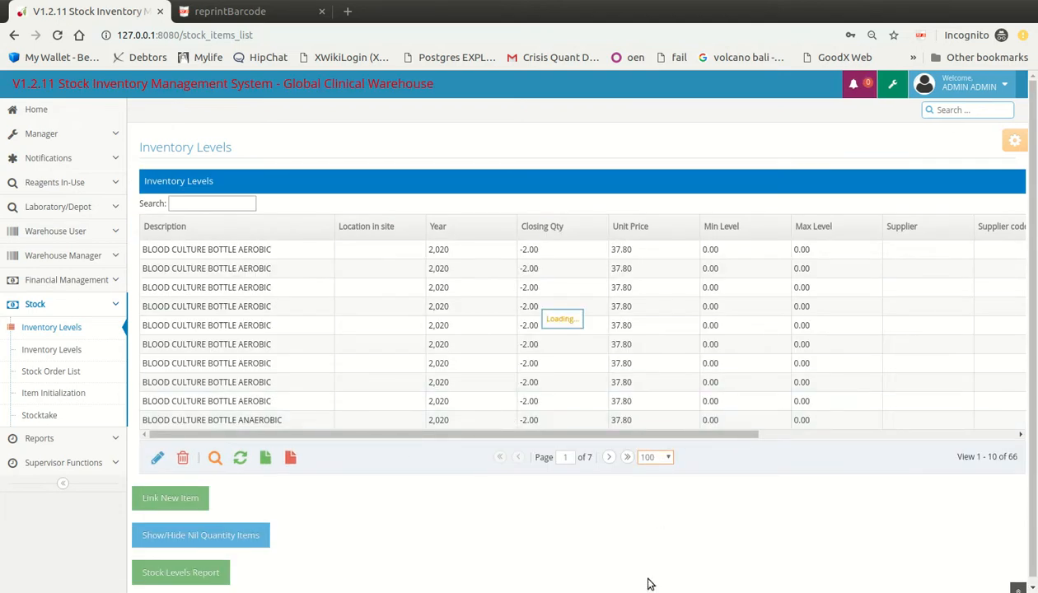
pyautogui.scroll(-10, 614, 531)
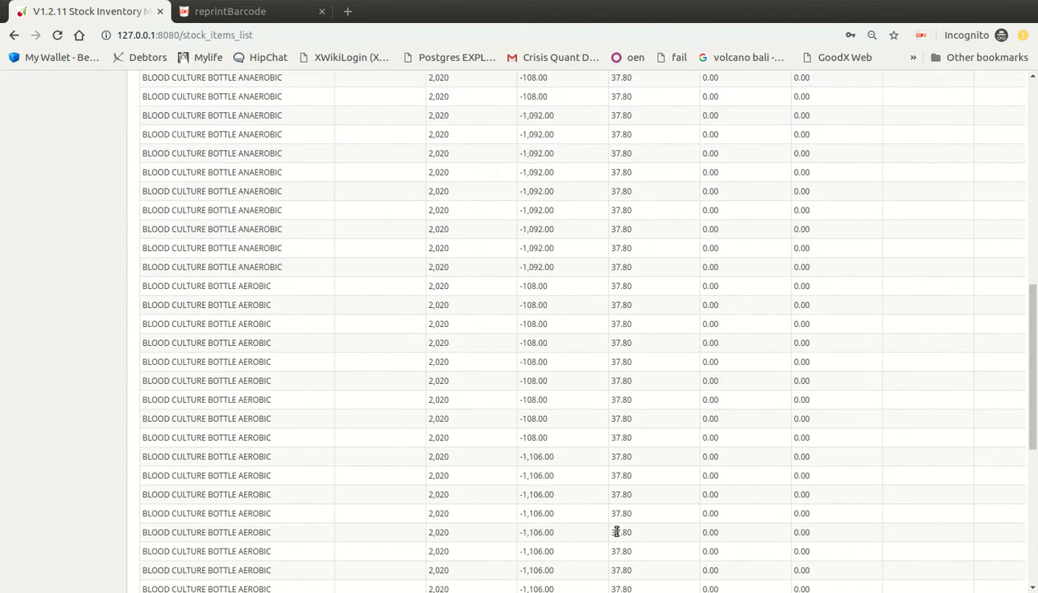
pyautogui.scroll(-6, 616, 531)
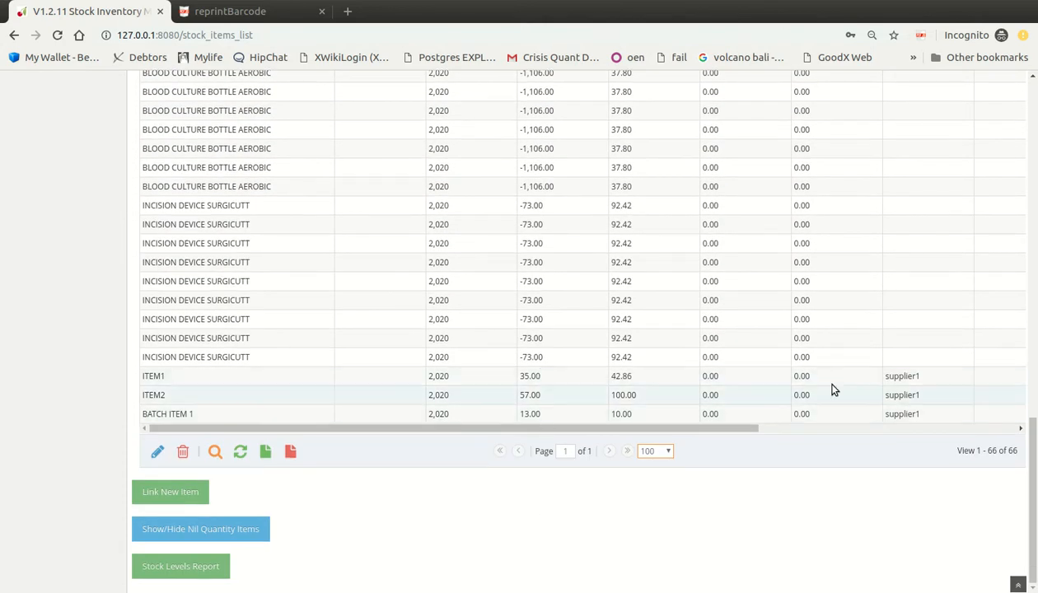
pyautogui.scroll(2, 512, 489)
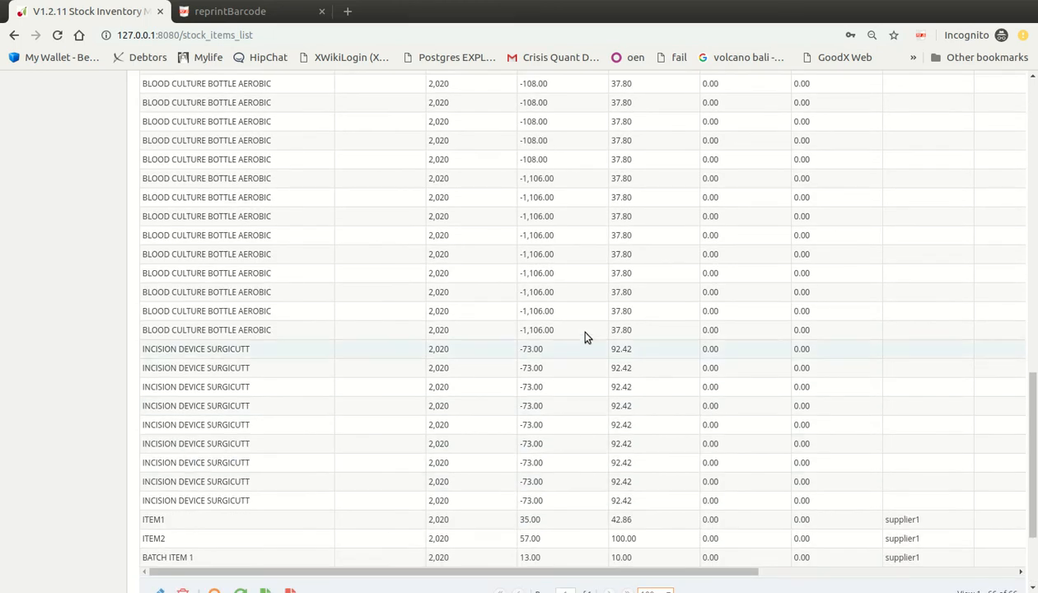
pyautogui.scroll(-2, 404, 417)
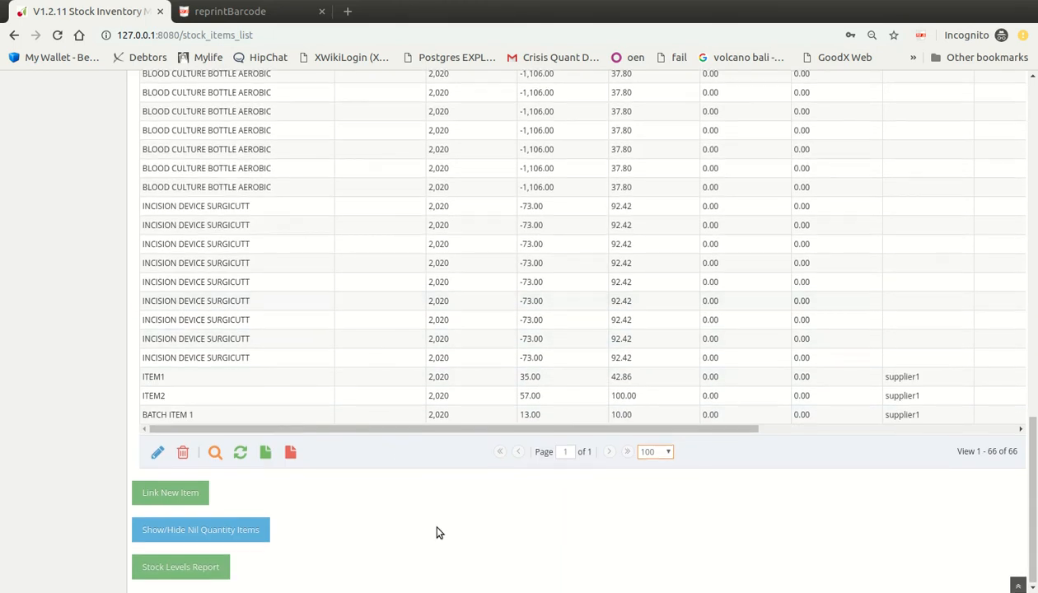
pyautogui.scroll(7, 438, 533)
pyautogui.scroll(10, 437, 532)
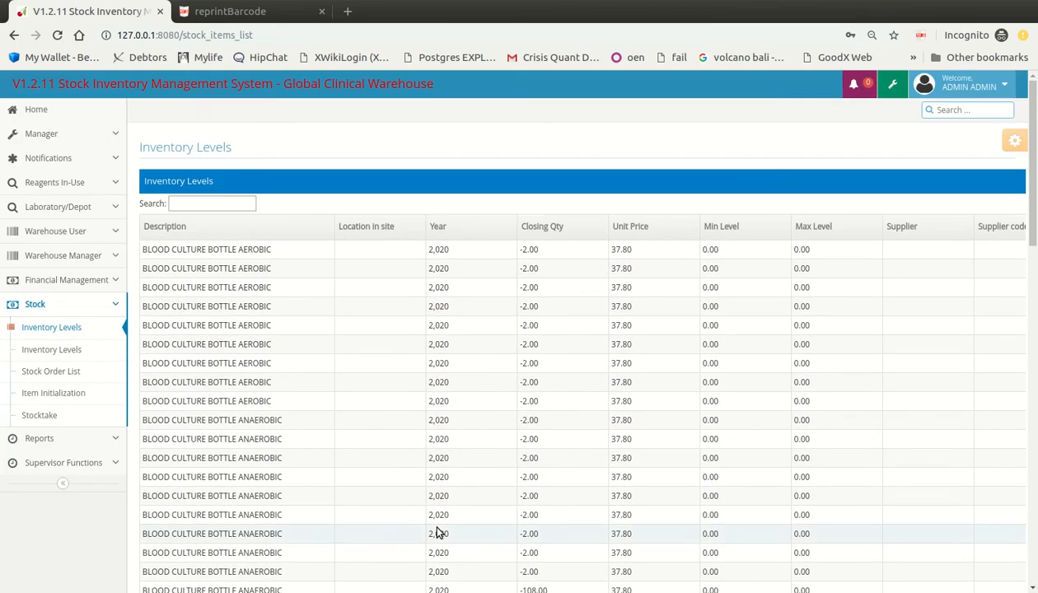